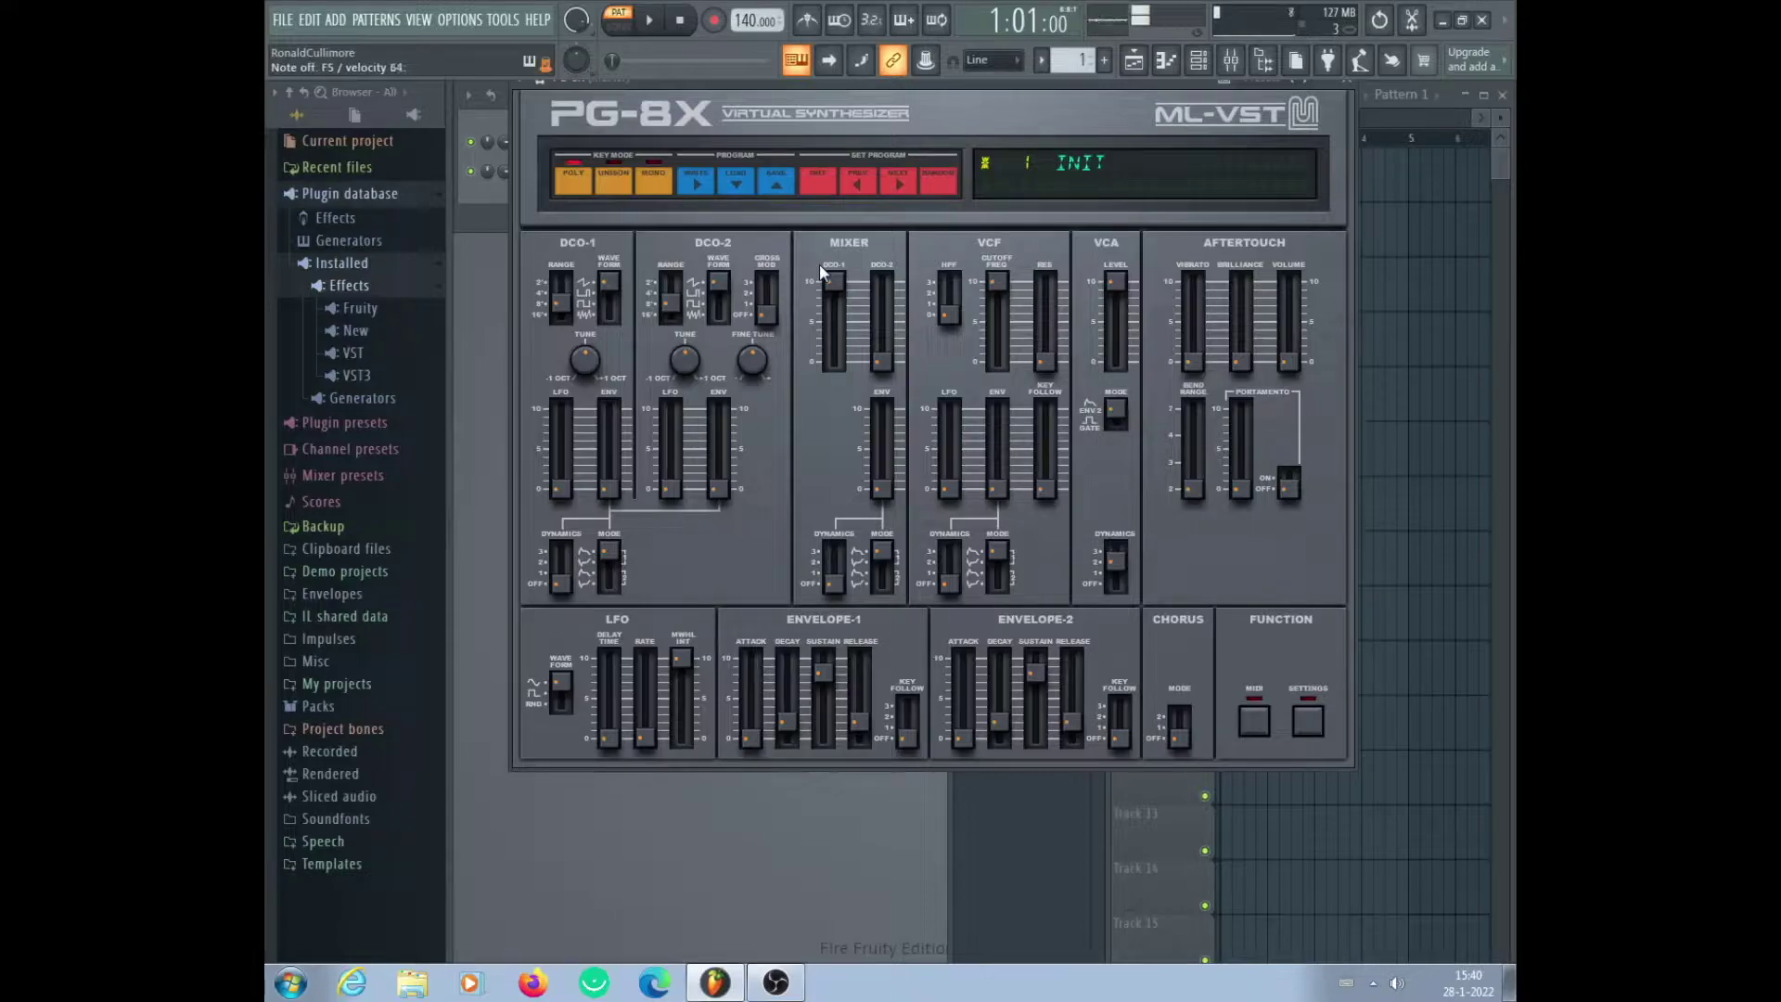
# - Raise the DCO-2 level in the Mixer section to 80
pyautogui.moveTo(608, 196)
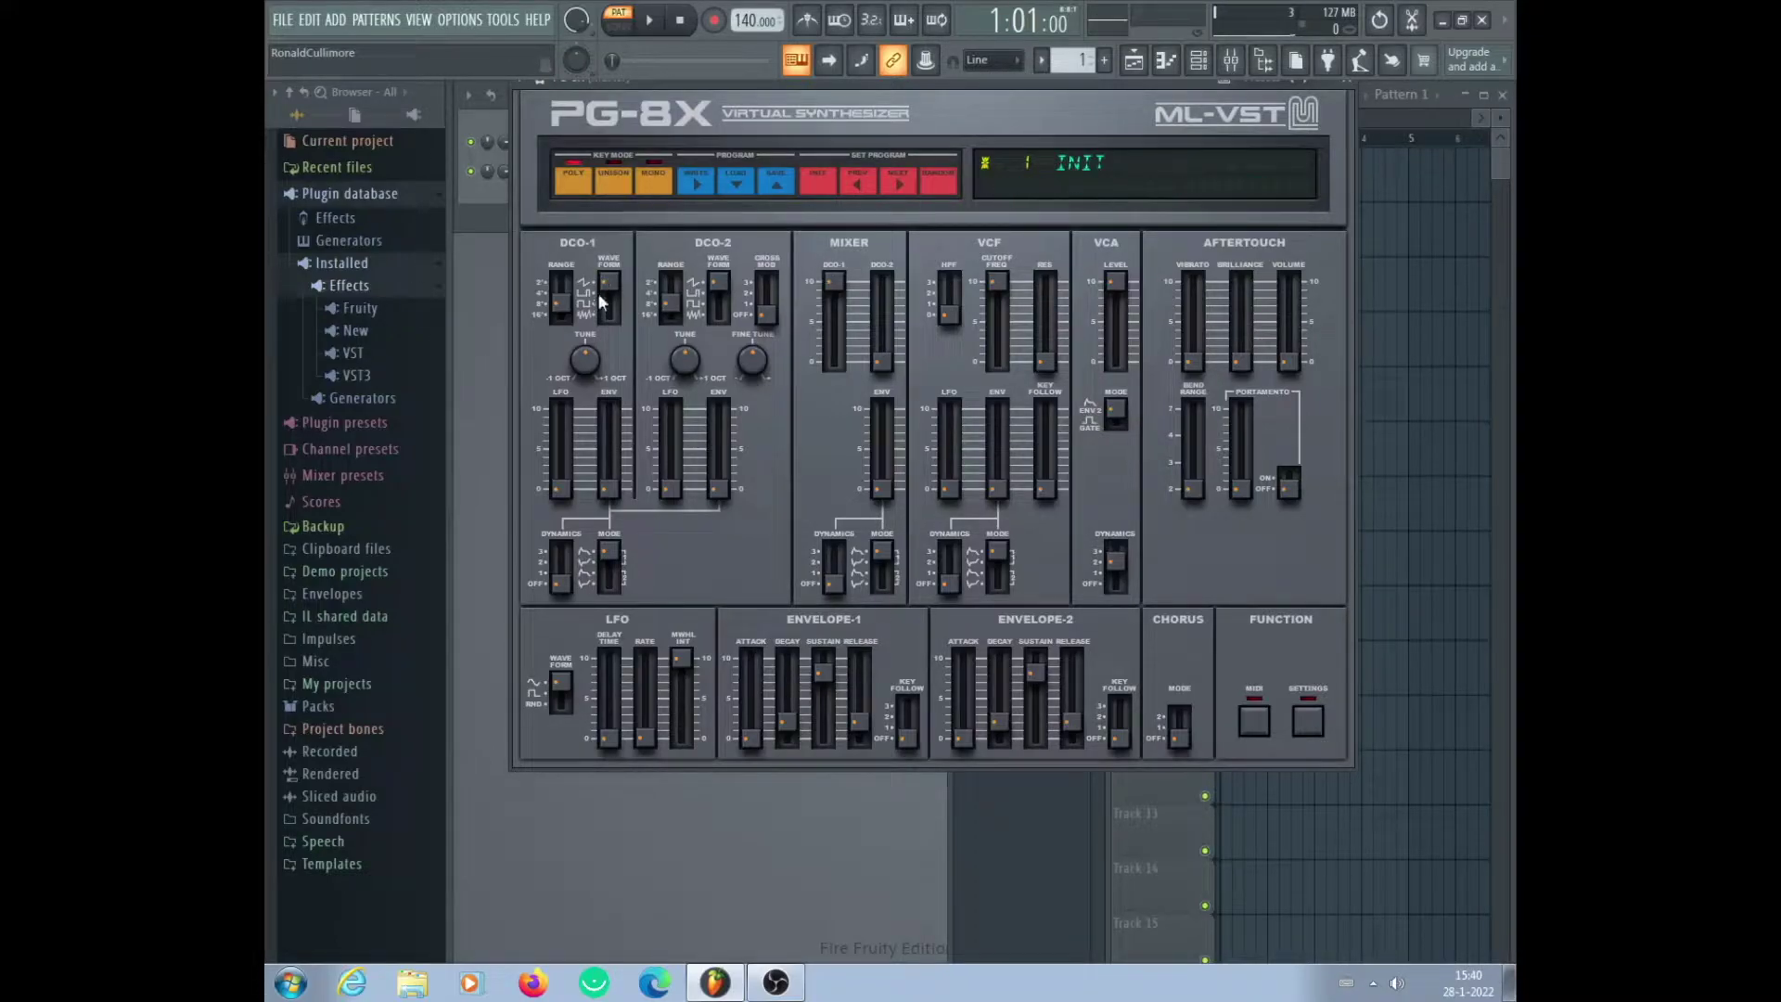
pyautogui.moveTo(728, 280)
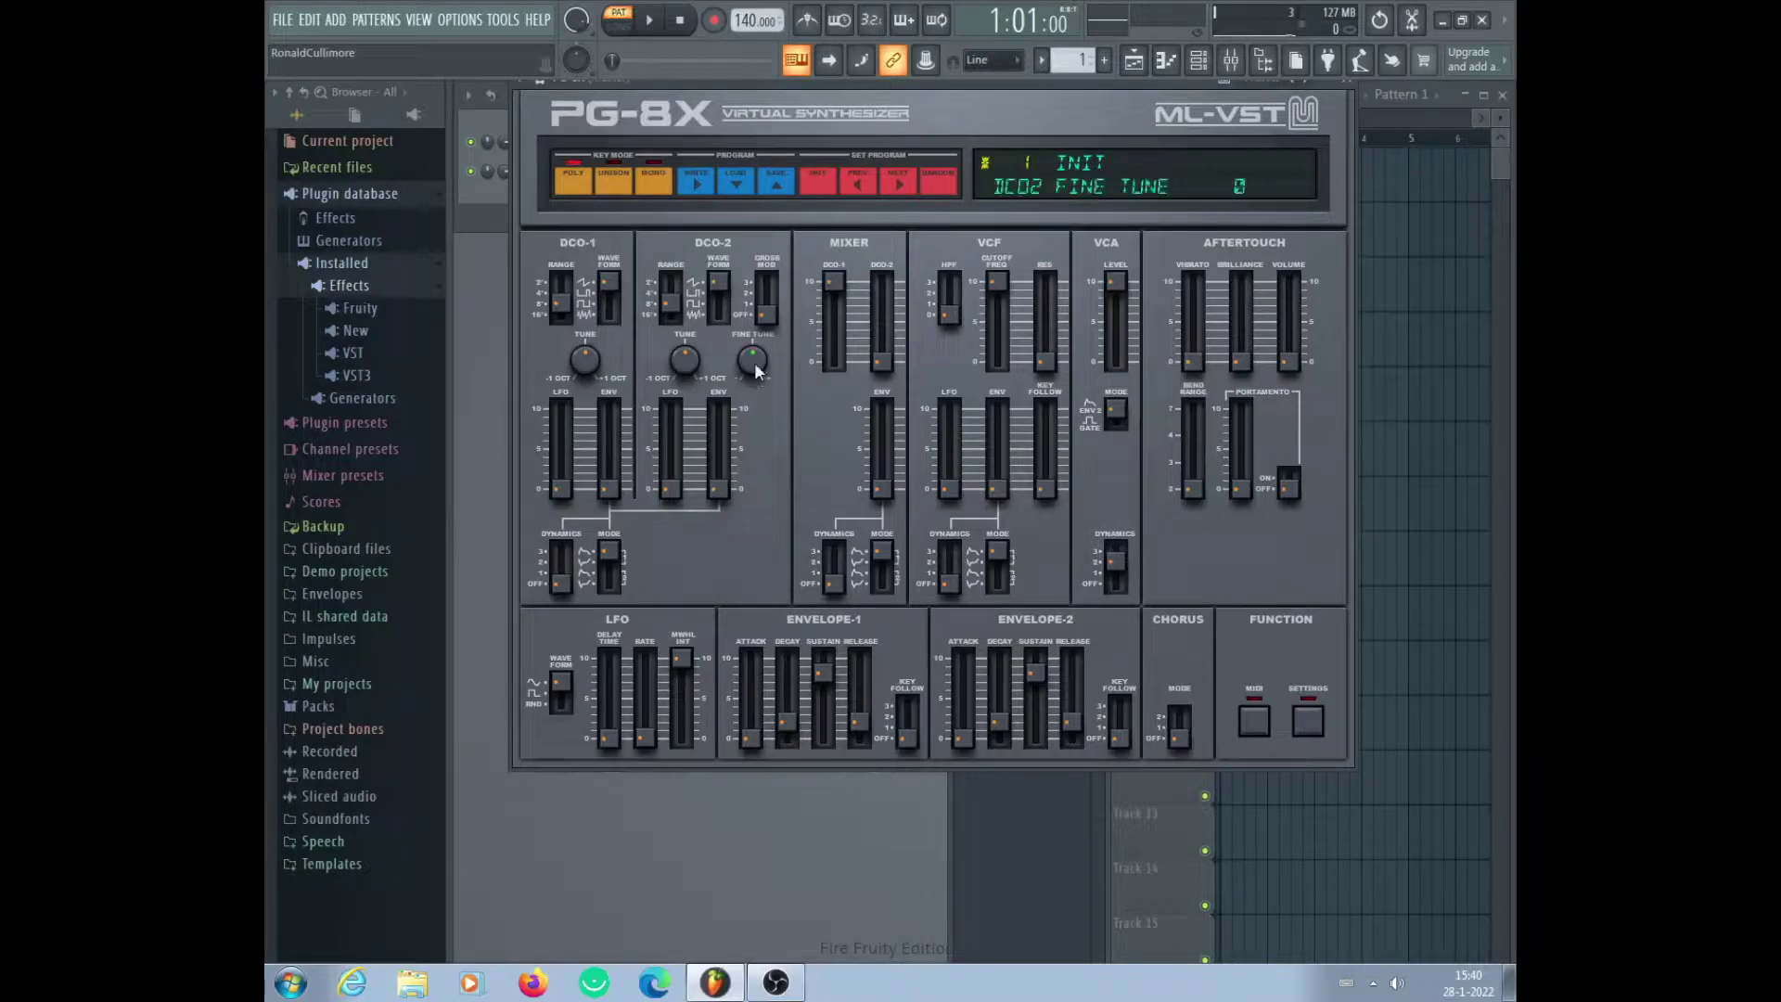
pyautogui.moveTo(881, 375)
pyautogui.moveTo(881, 362); pyautogui.dragTo(890, 275)
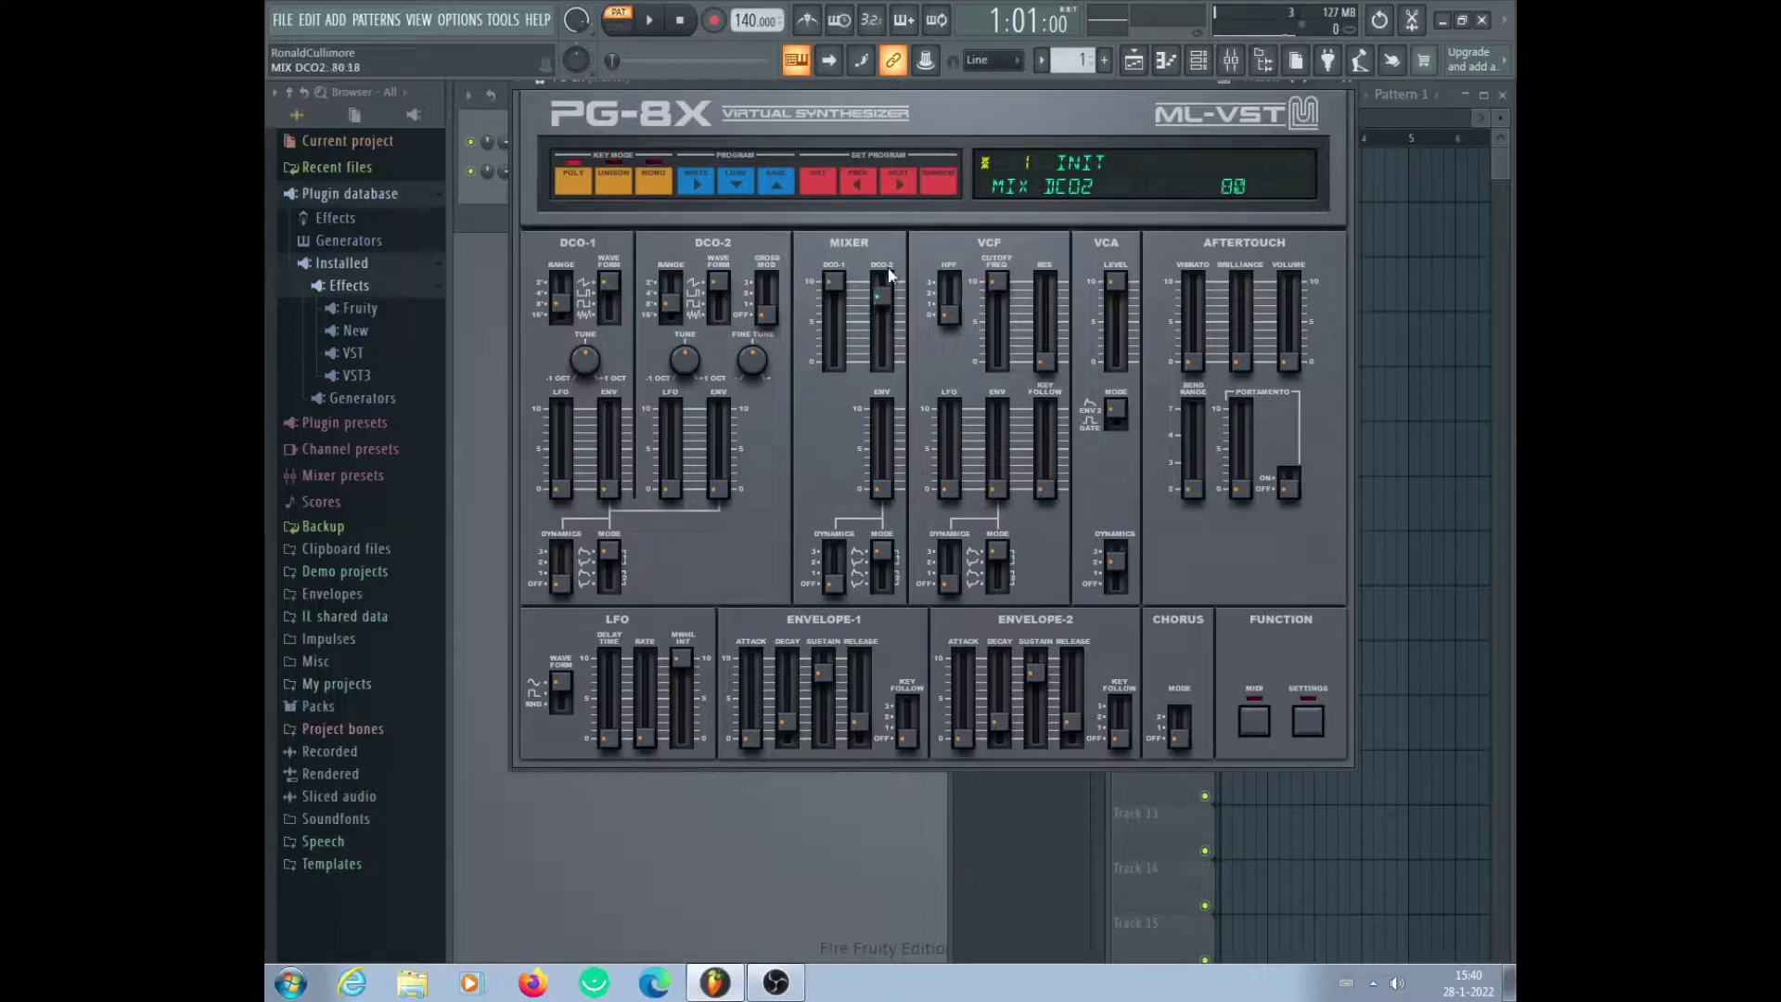
pyautogui.scroll(2, 885, 296)
pyautogui.scroll(-1, 884, 297)
# - Detune DCO-2 slightly upward by setting its fine tune to about 12
pyautogui.moveTo(745, 363)
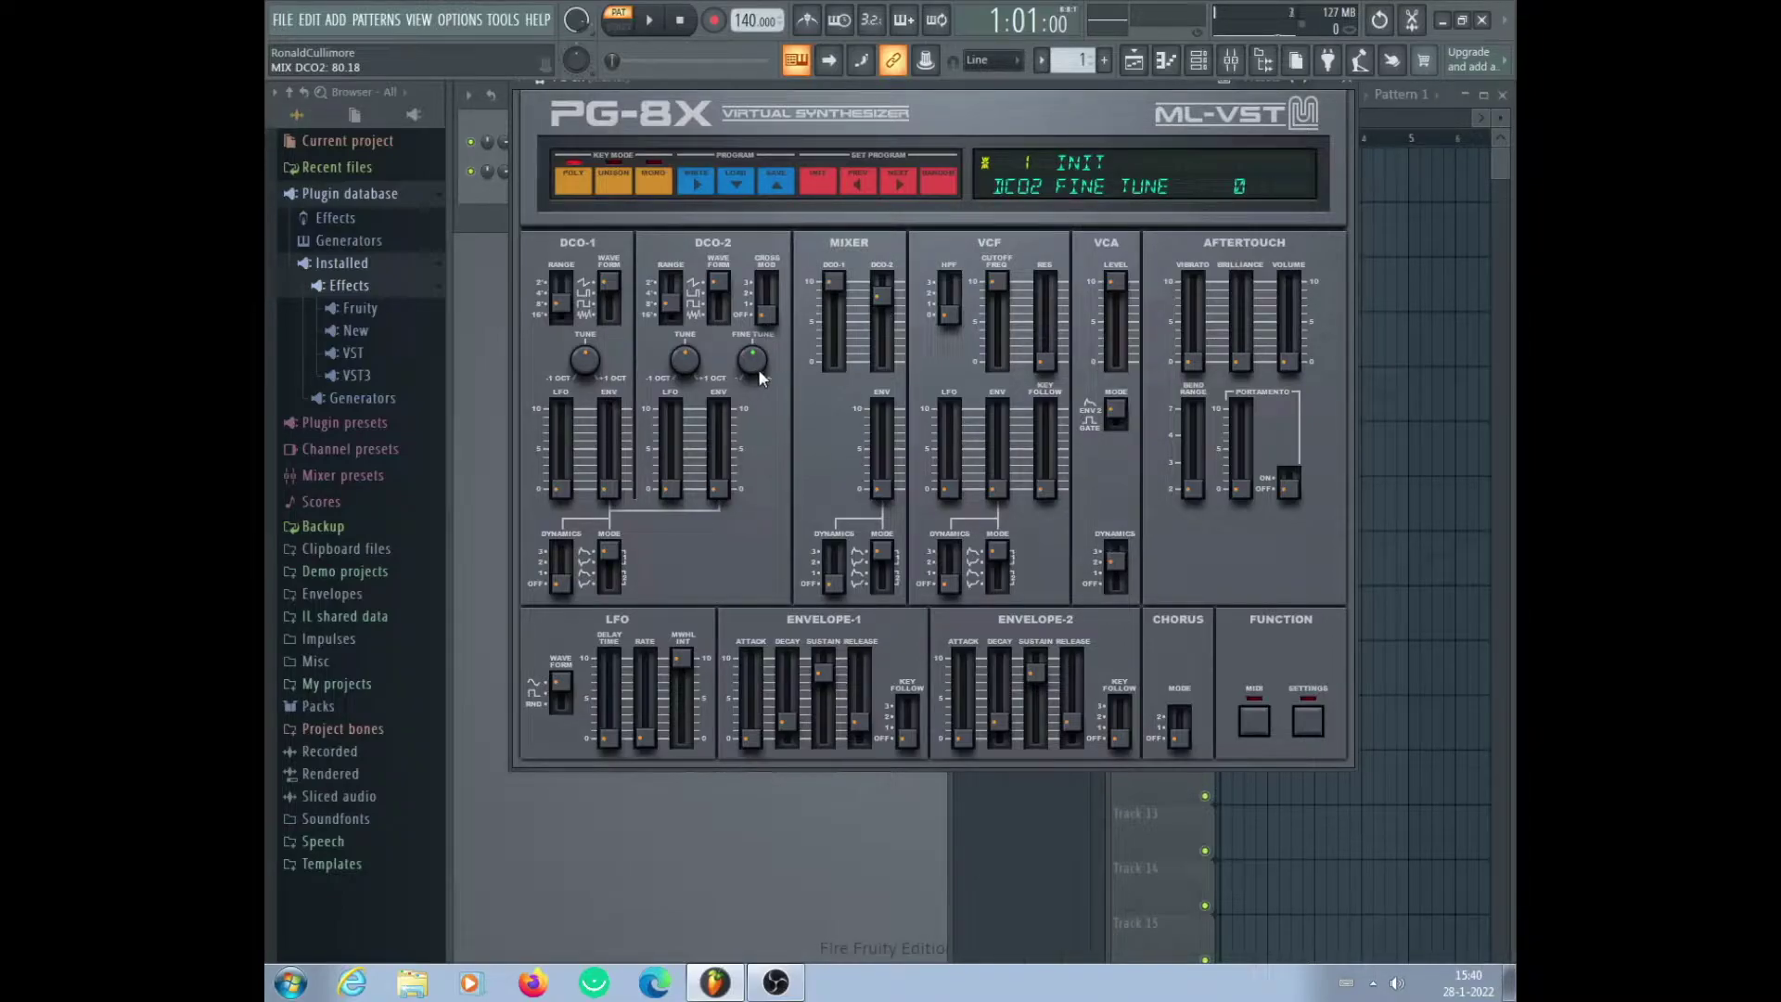
pyautogui.moveTo(759, 369); pyautogui.dragTo(754, 362)
pyautogui.scroll(3, 756, 364)
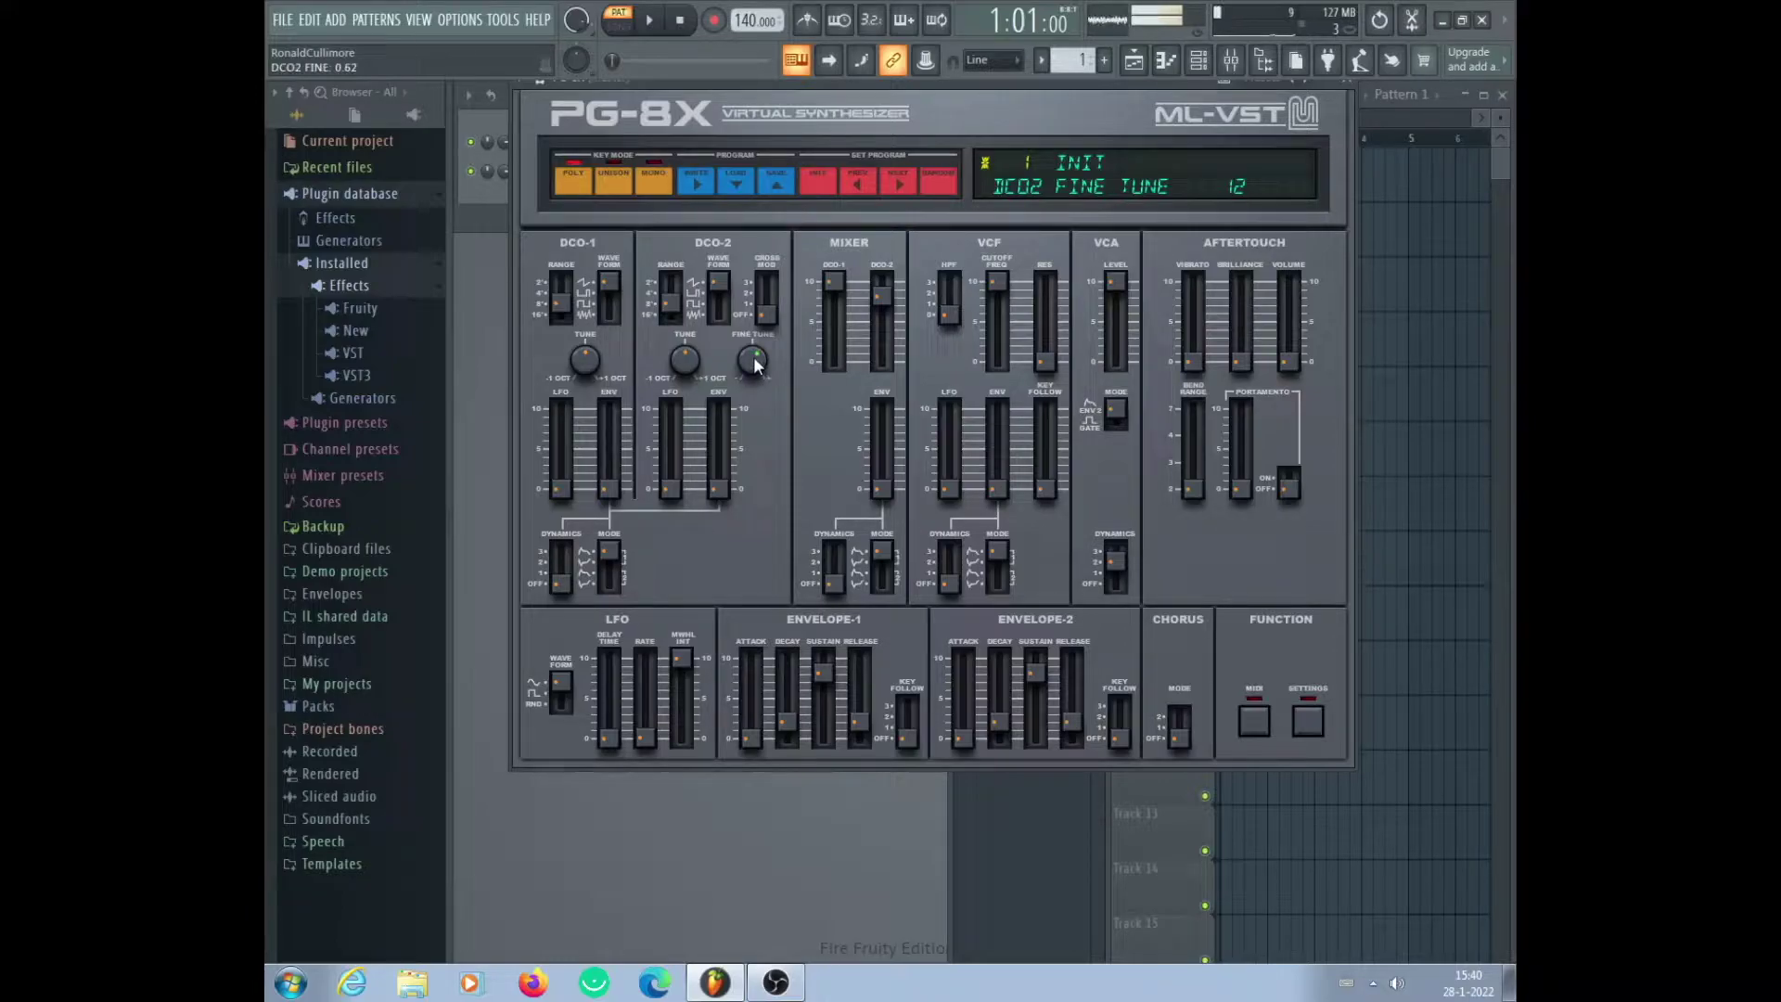
pyautogui.scroll(2, 756, 363)
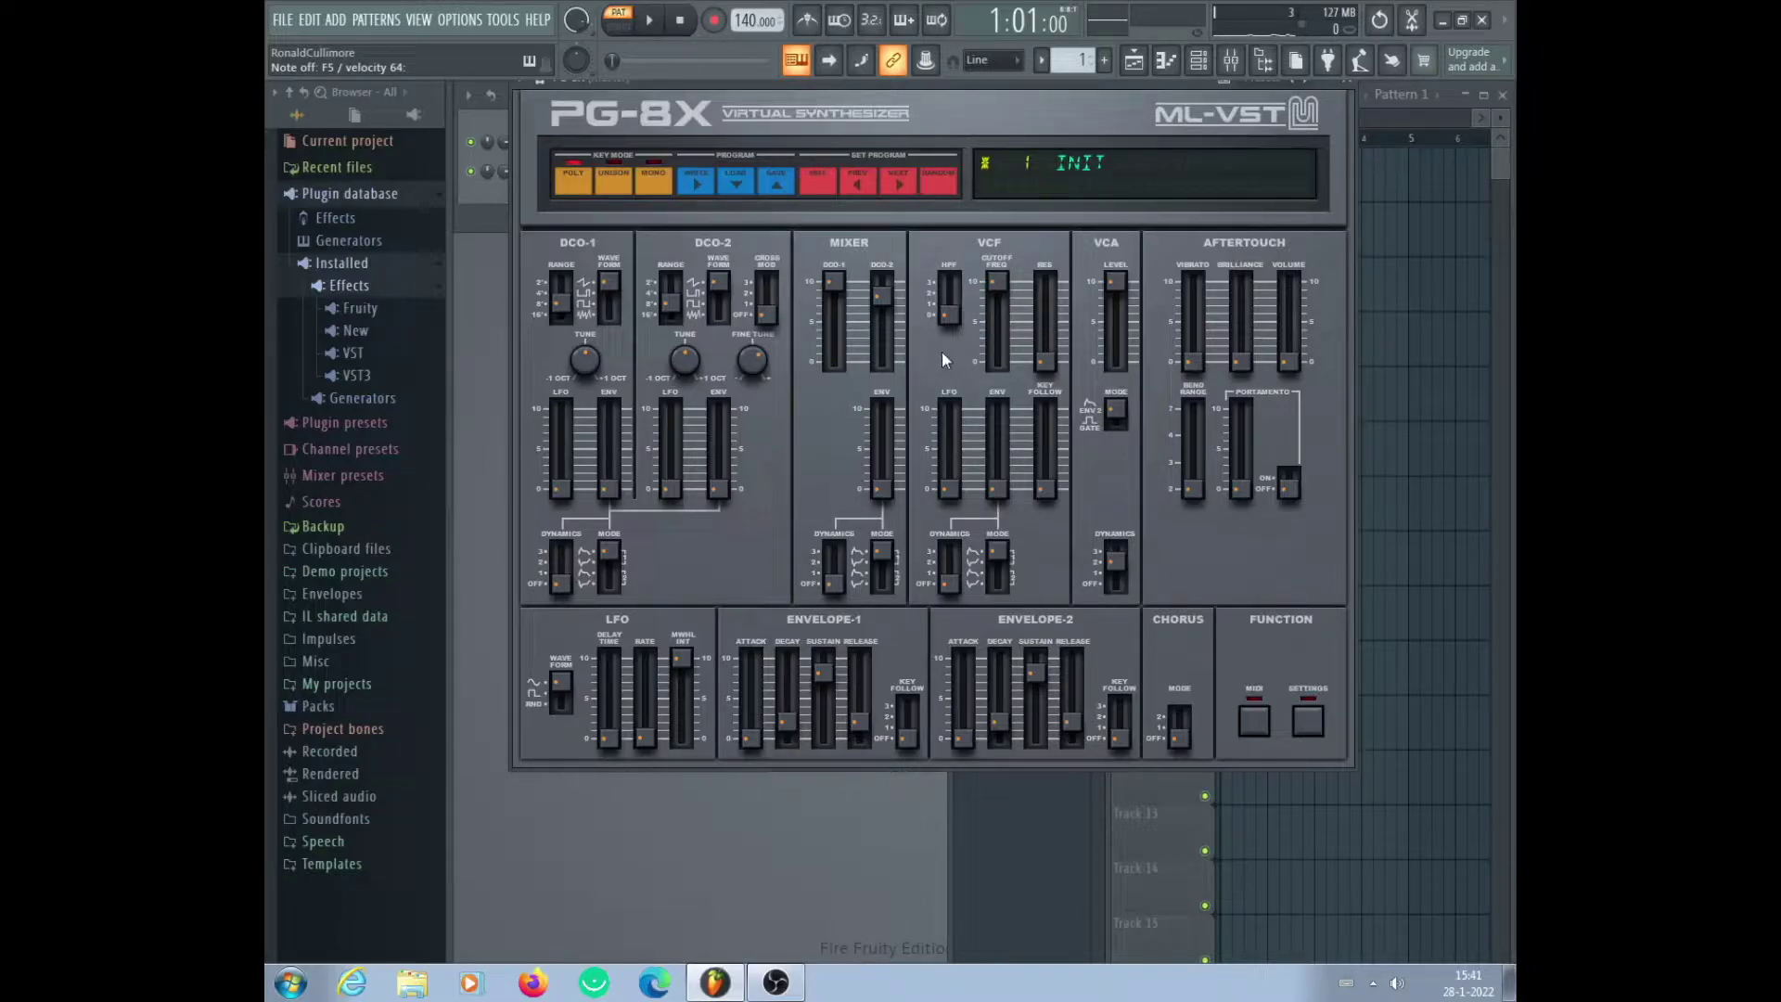
# - Lower the VCF cutoff frequency to about 4 and raise the VCF envelope amount to about 4 on their scales
pyautogui.moveTo(881, 361)
pyautogui.moveTo(999, 282)
pyautogui.moveTo(1003, 274); pyautogui.dragTo(969, 344)
pyautogui.click(991, 345)
pyautogui.moveTo(997, 488)
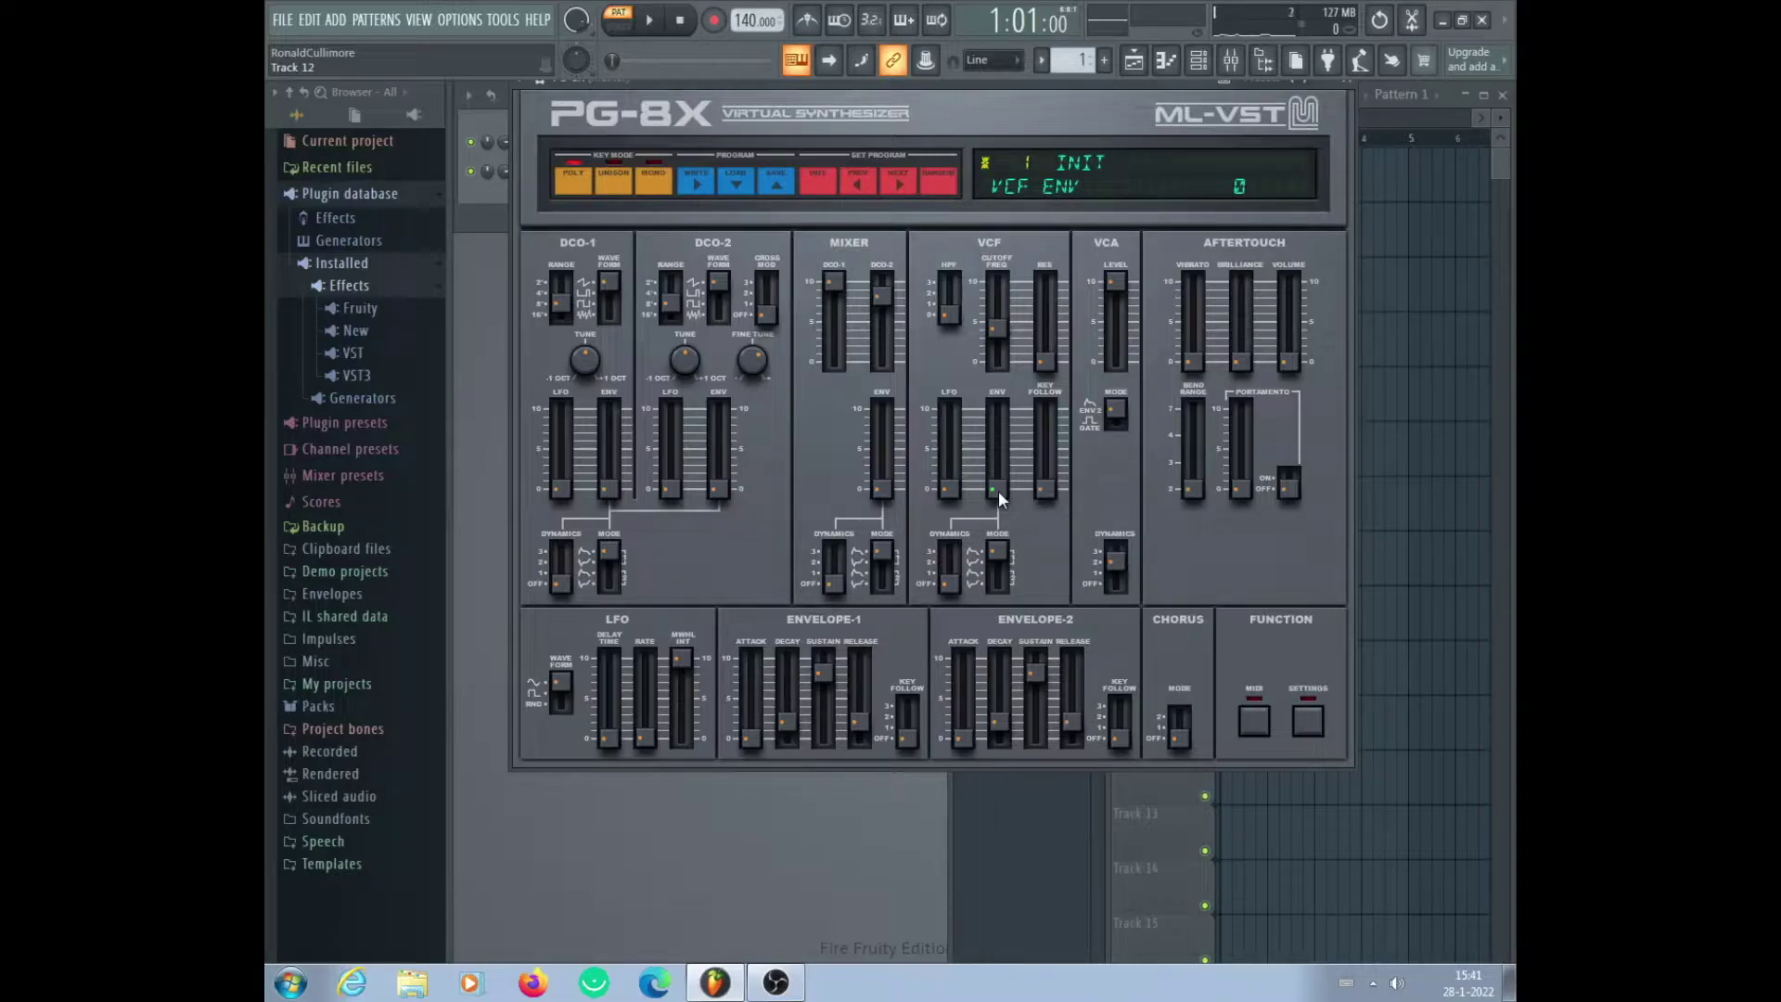
pyautogui.moveTo(997, 490); pyautogui.dragTo(998, 453)
pyautogui.moveTo(989, 458); pyautogui.dragTo(986, 462)
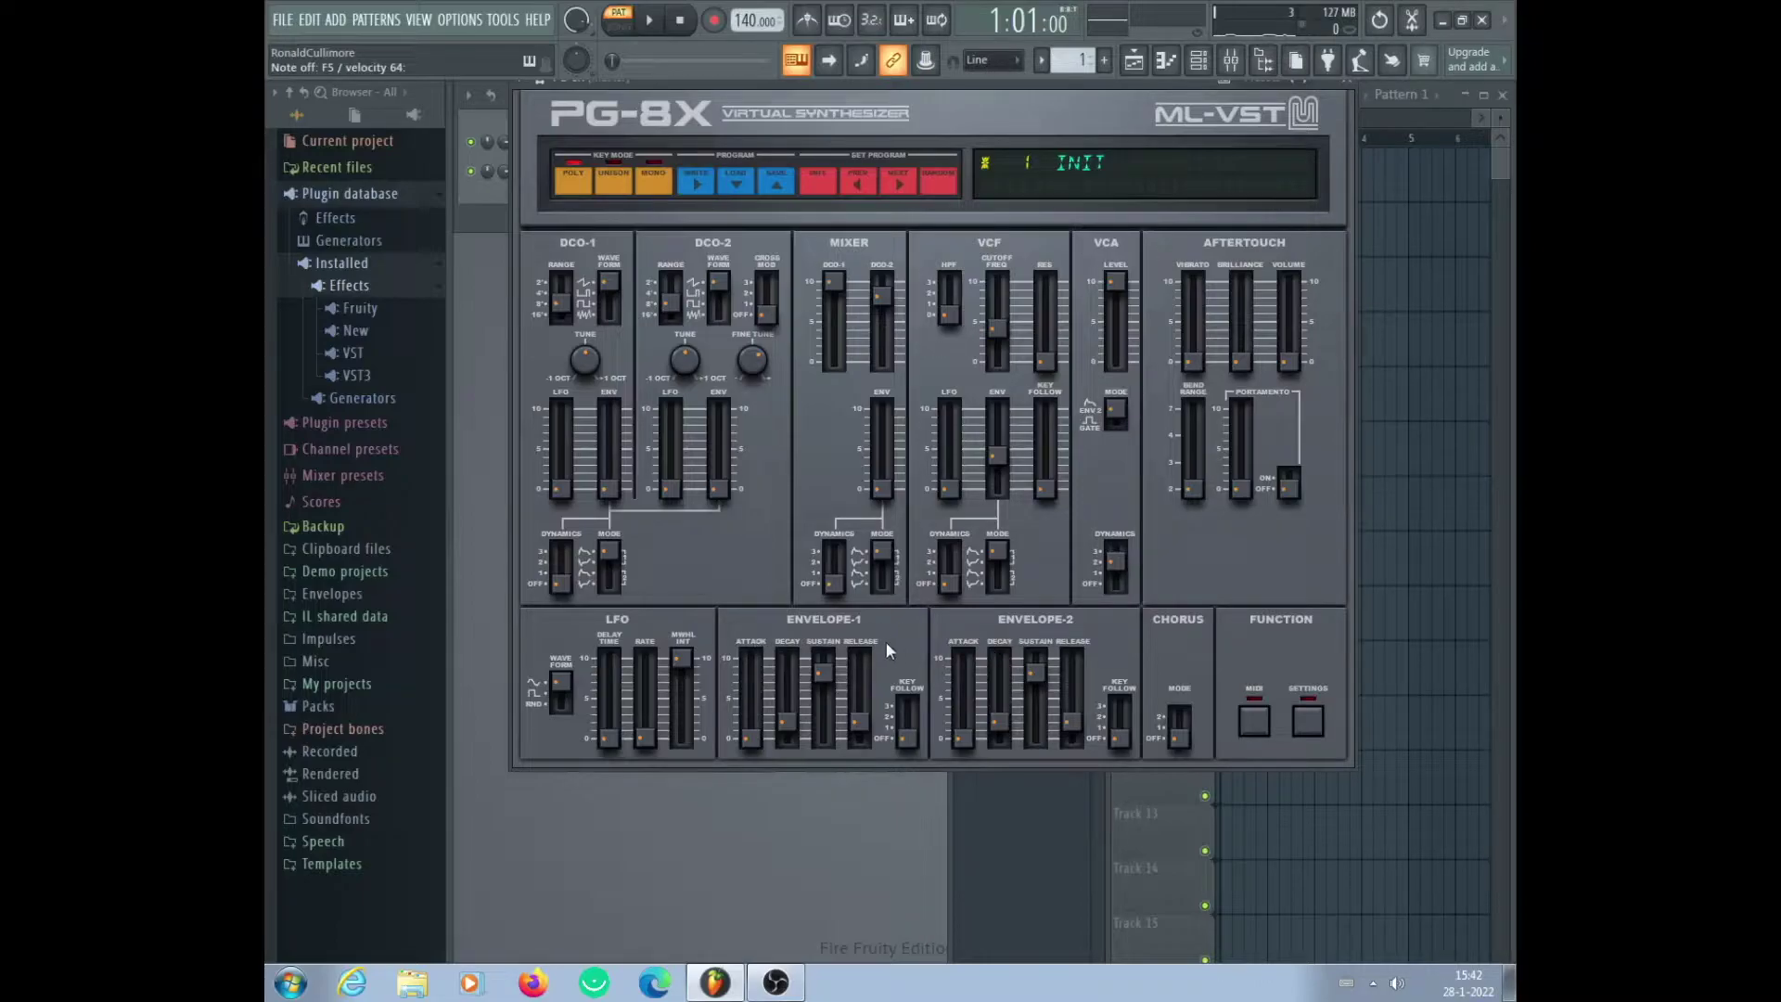
# - Set the Envelope-2 decay to 45
pyautogui.click(1034, 699)
pyautogui.moveTo(1000, 689)
pyautogui.click(999, 734)
pyautogui.moveTo(996, 722); pyautogui.dragTo(1006, 688)
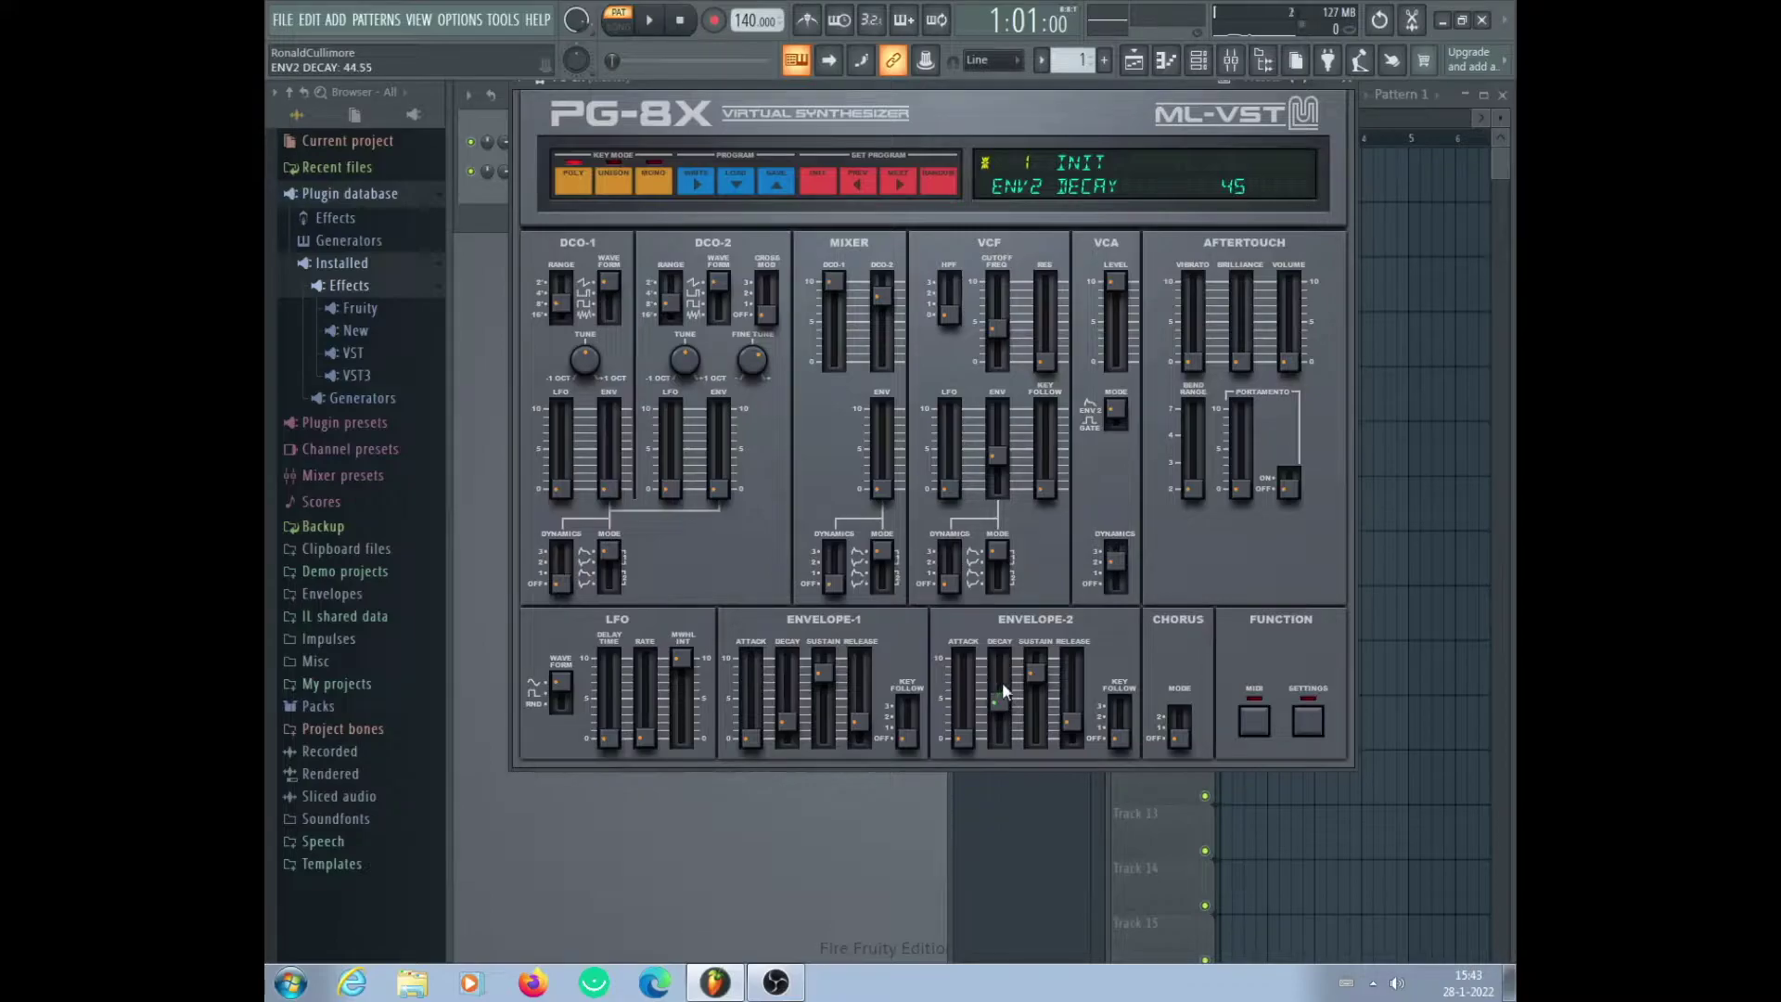
# - Lower the Envelope-2 sustain to about 20 and raise its release to about 50
pyautogui.click(1034, 675)
pyautogui.moveTo(1040, 671); pyautogui.dragTo(1020, 755)
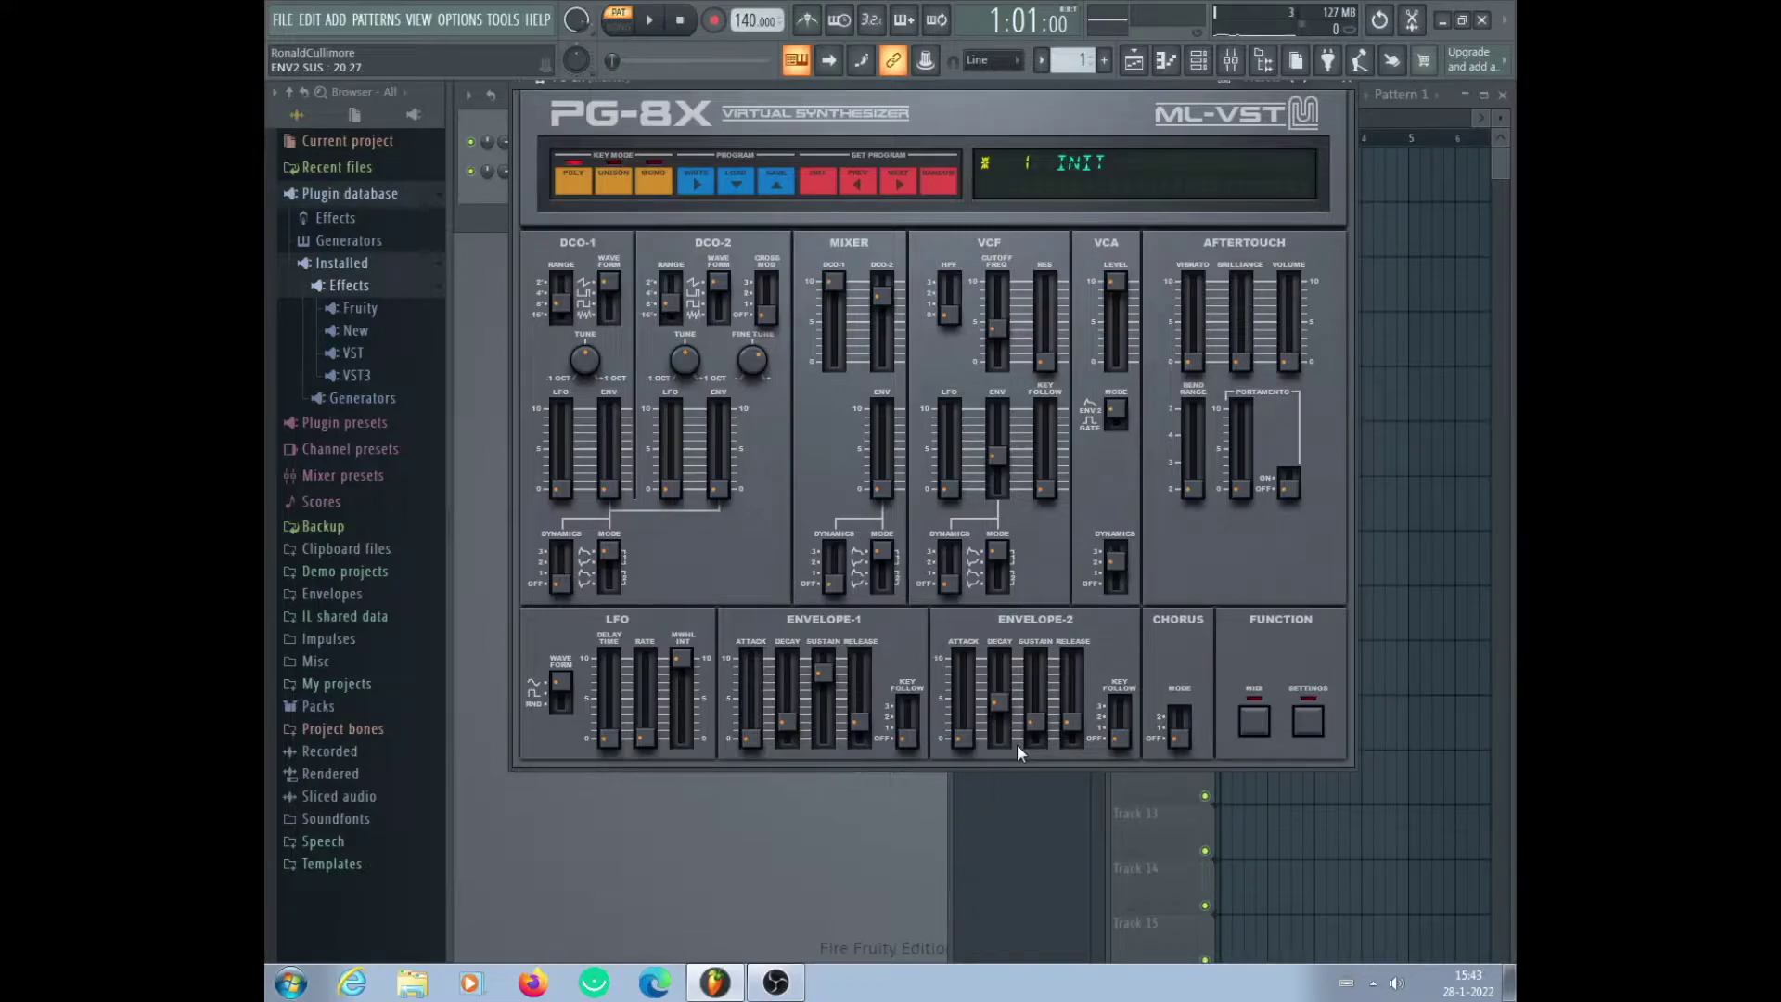
pyautogui.moveTo(1046, 738)
pyautogui.moveTo(1067, 722); pyautogui.dragTo(1088, 685)
# - Raise the Envelope-1 decay to 50
pyautogui.moveTo(785, 693)
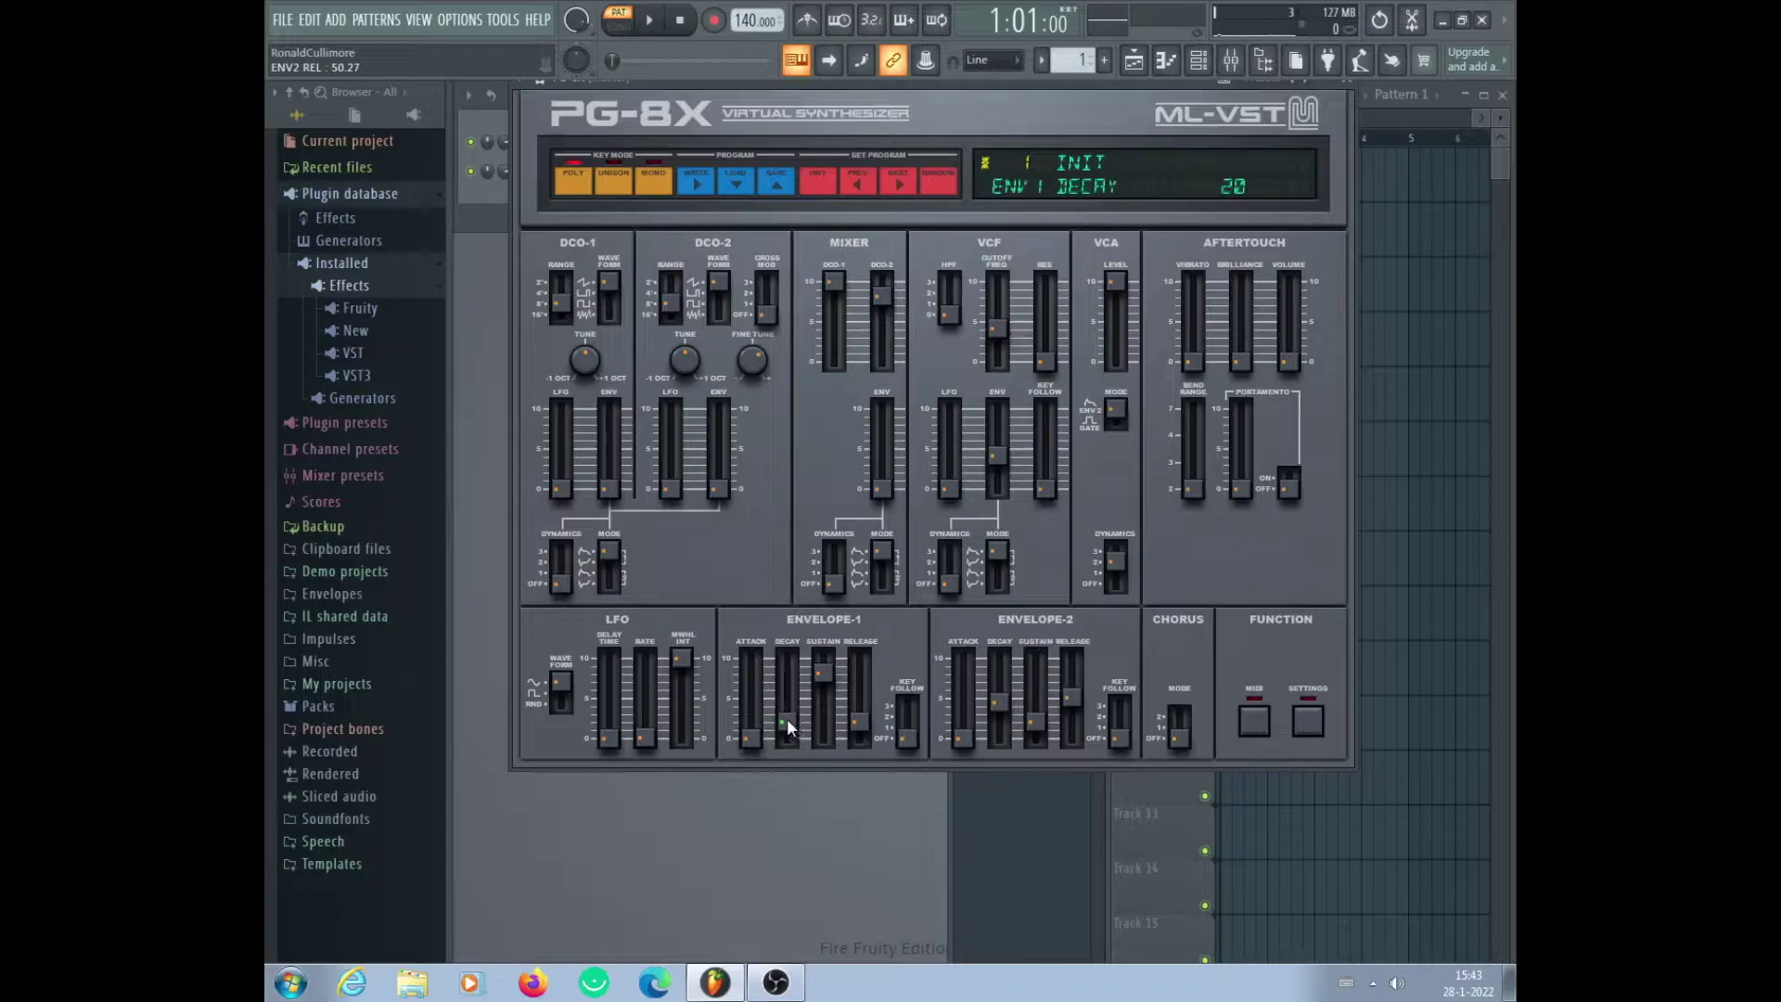
pyautogui.moveTo(784, 719); pyautogui.dragTo(799, 693)
pyautogui.moveTo(794, 681)
pyautogui.scroll(4, 794, 699)
pyautogui.scroll(2, 801, 697)
# - Lower the Envelope-1 sustain to about 10, raise its release to about 50 and play test notes
pyautogui.moveTo(823, 675); pyautogui.dragTo(802, 757)
pyautogui.click(871, 723)
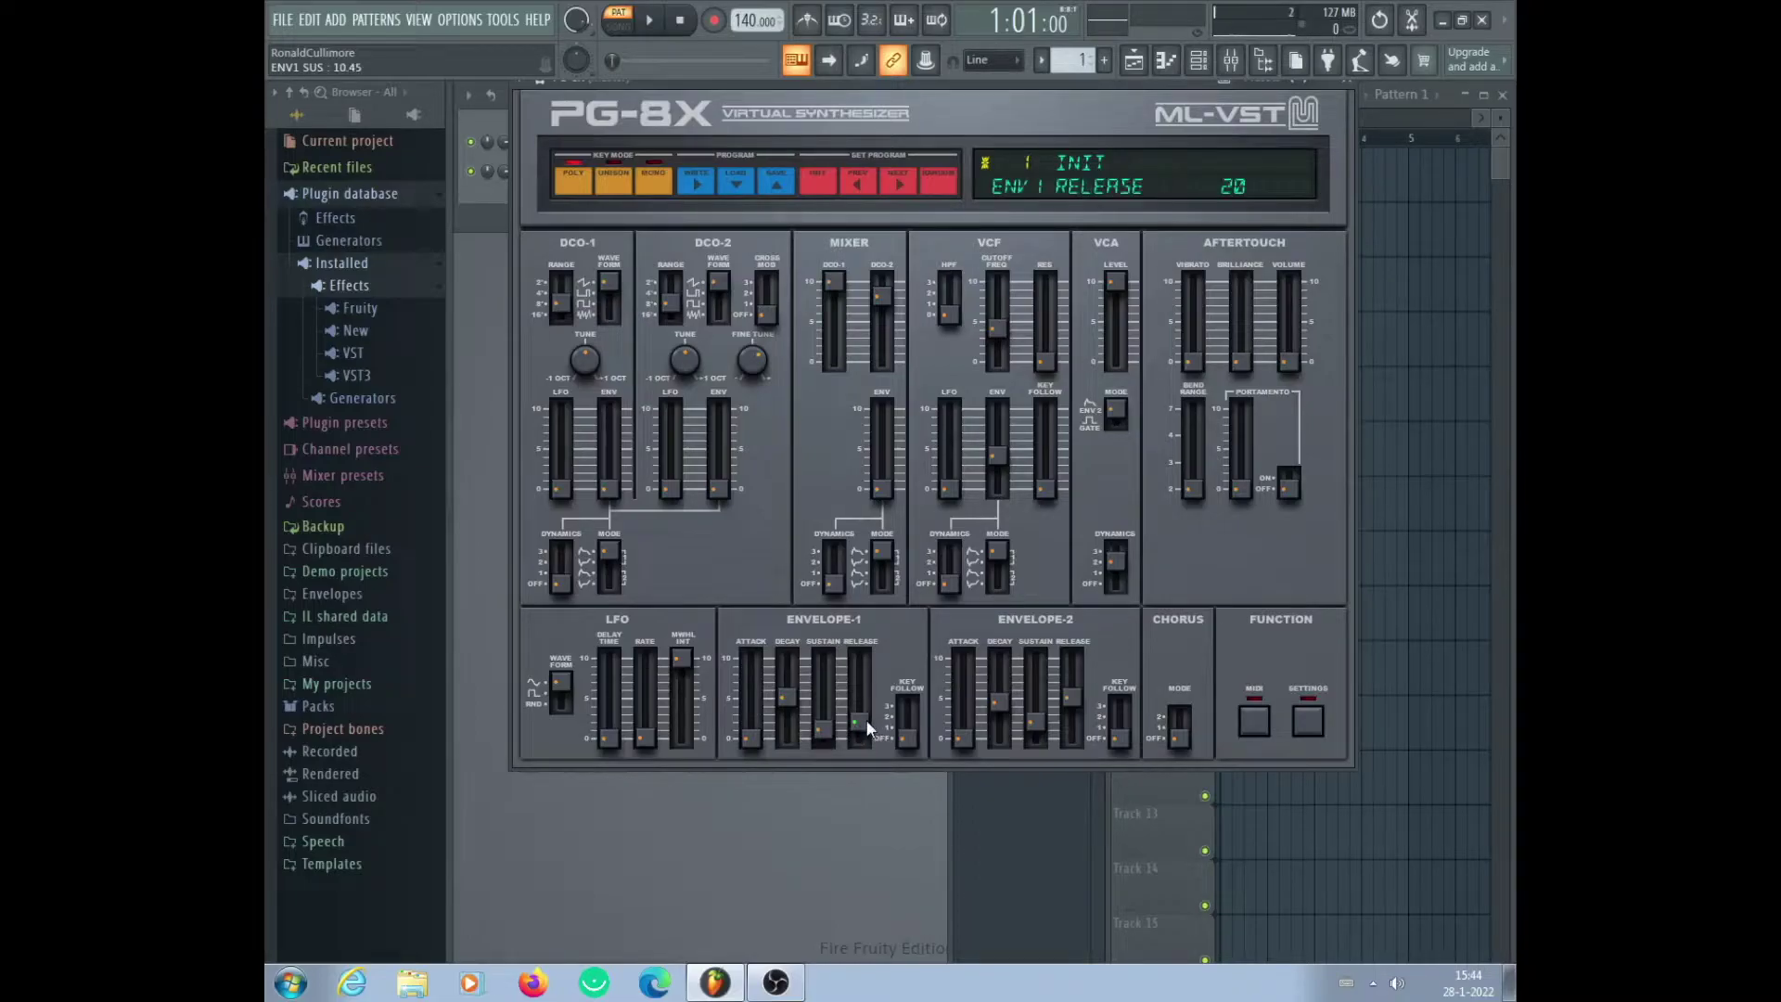
pyautogui.press('7')
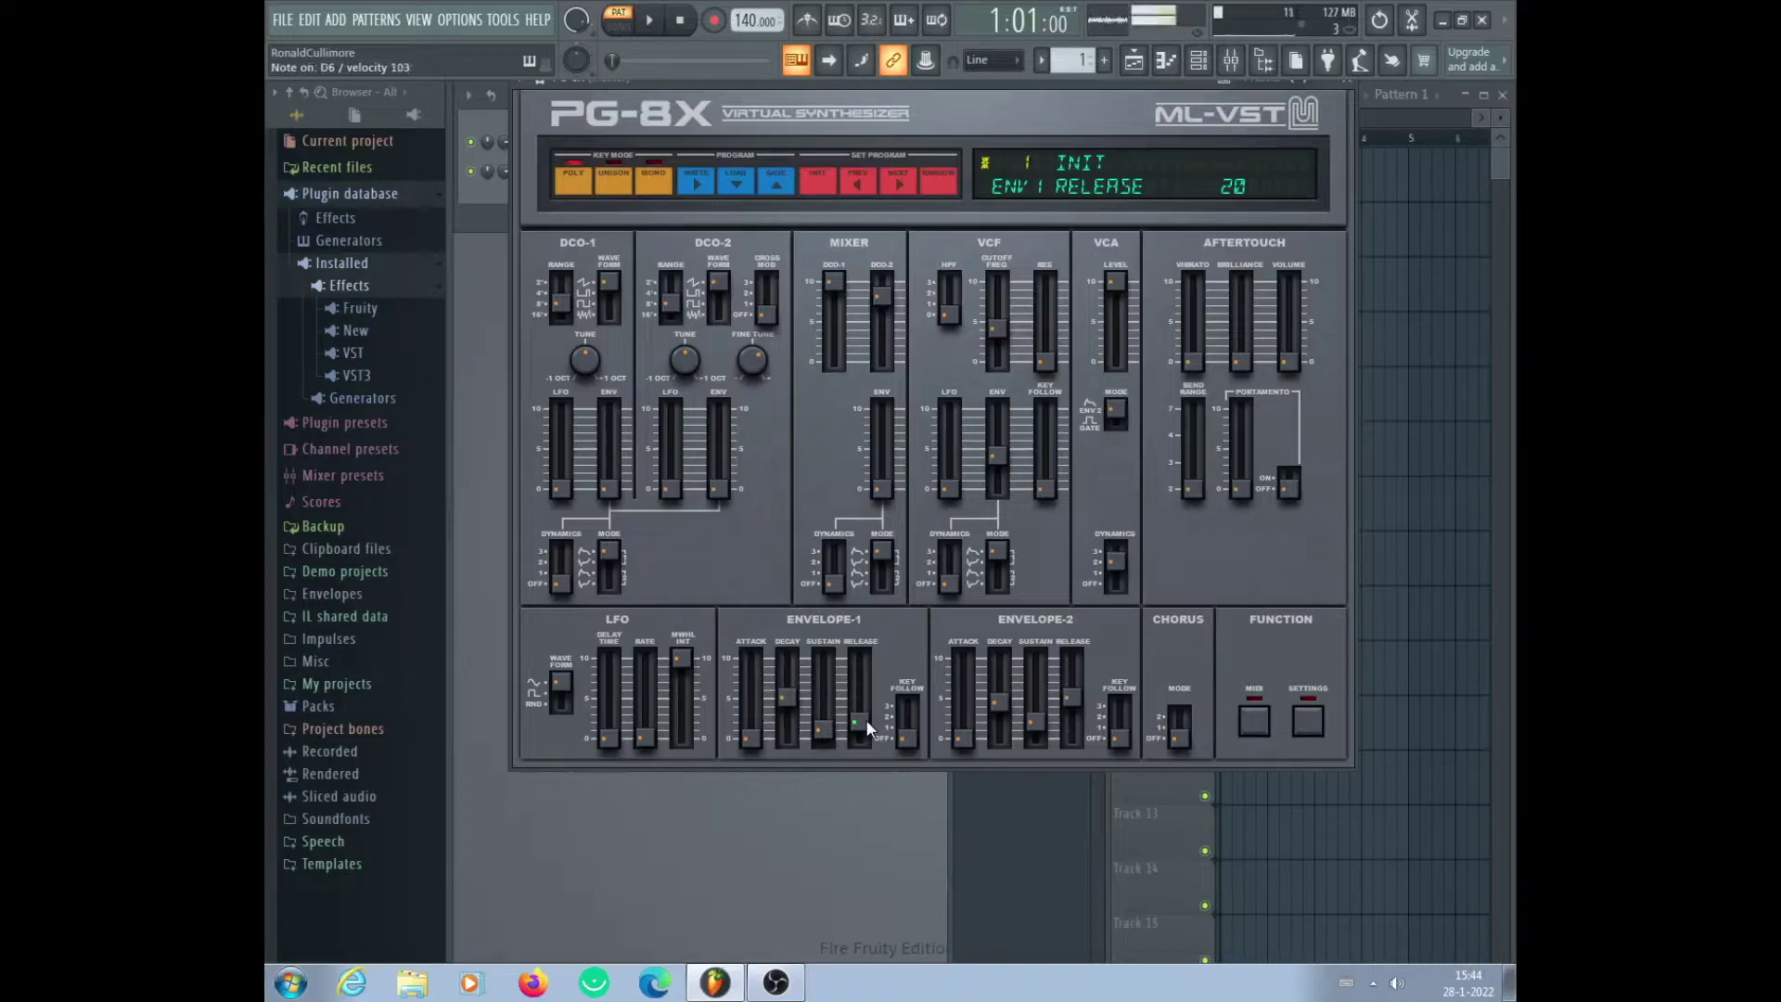
pyautogui.press('t')
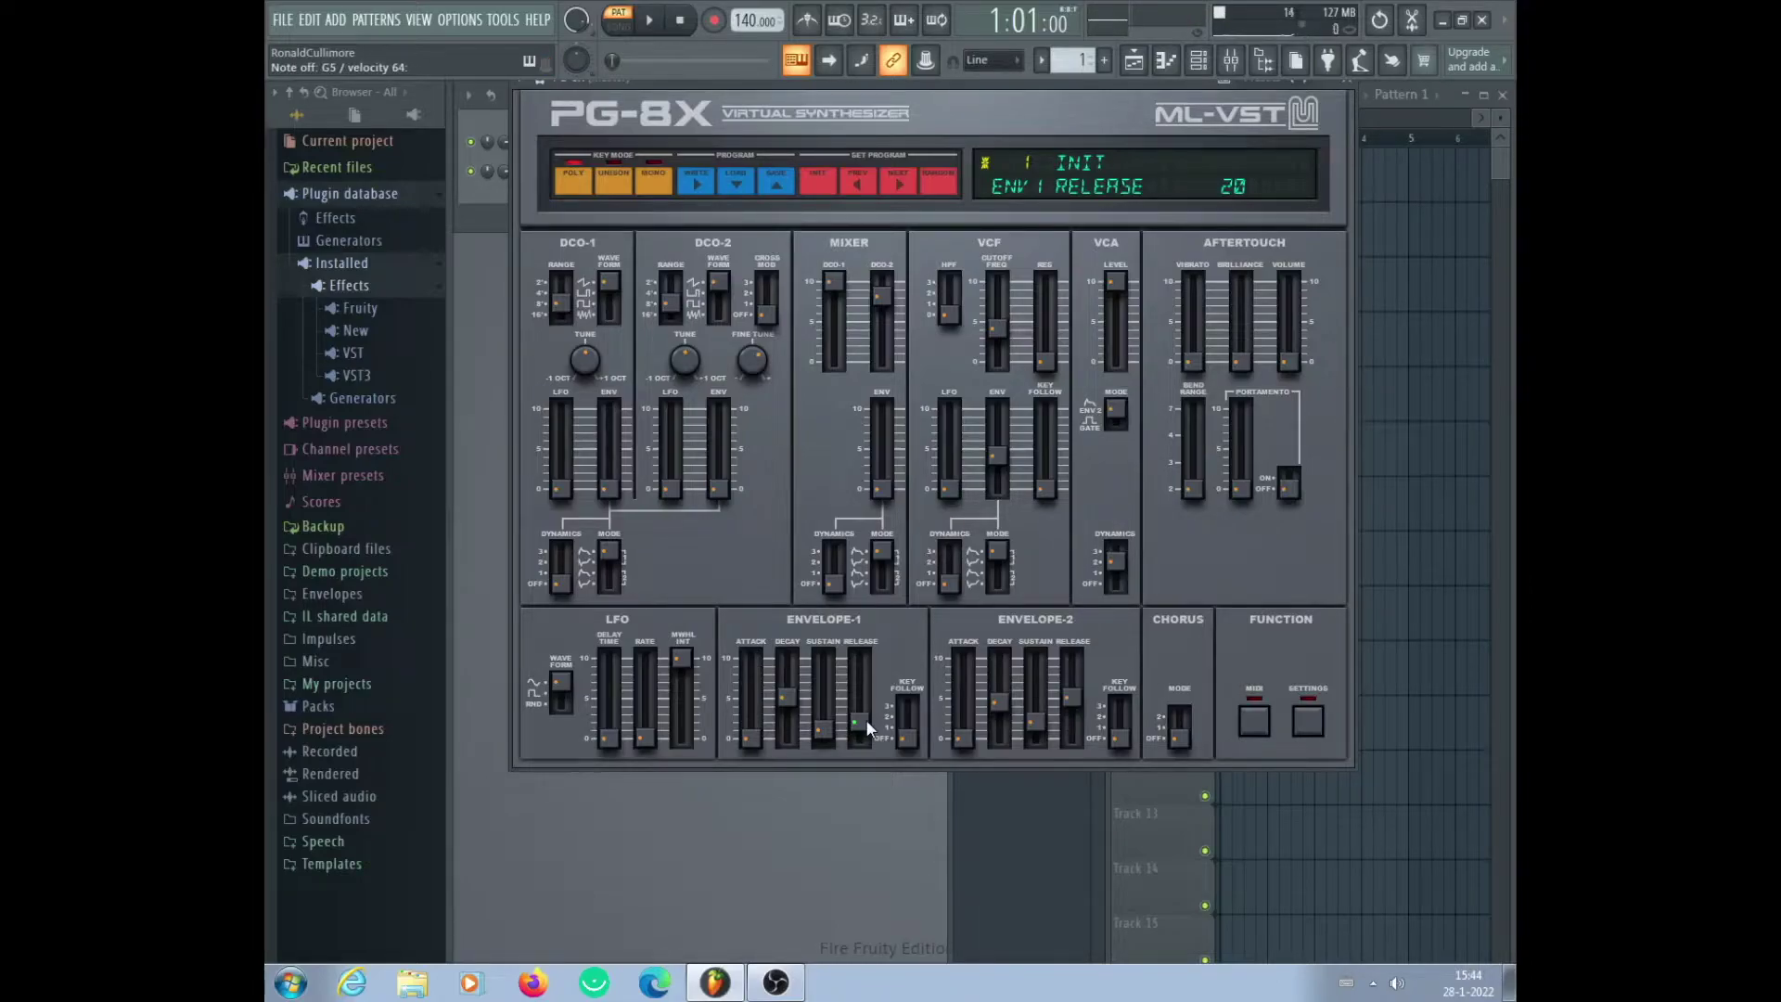
pyautogui.moveTo(859, 723); pyautogui.dragTo(885, 681)
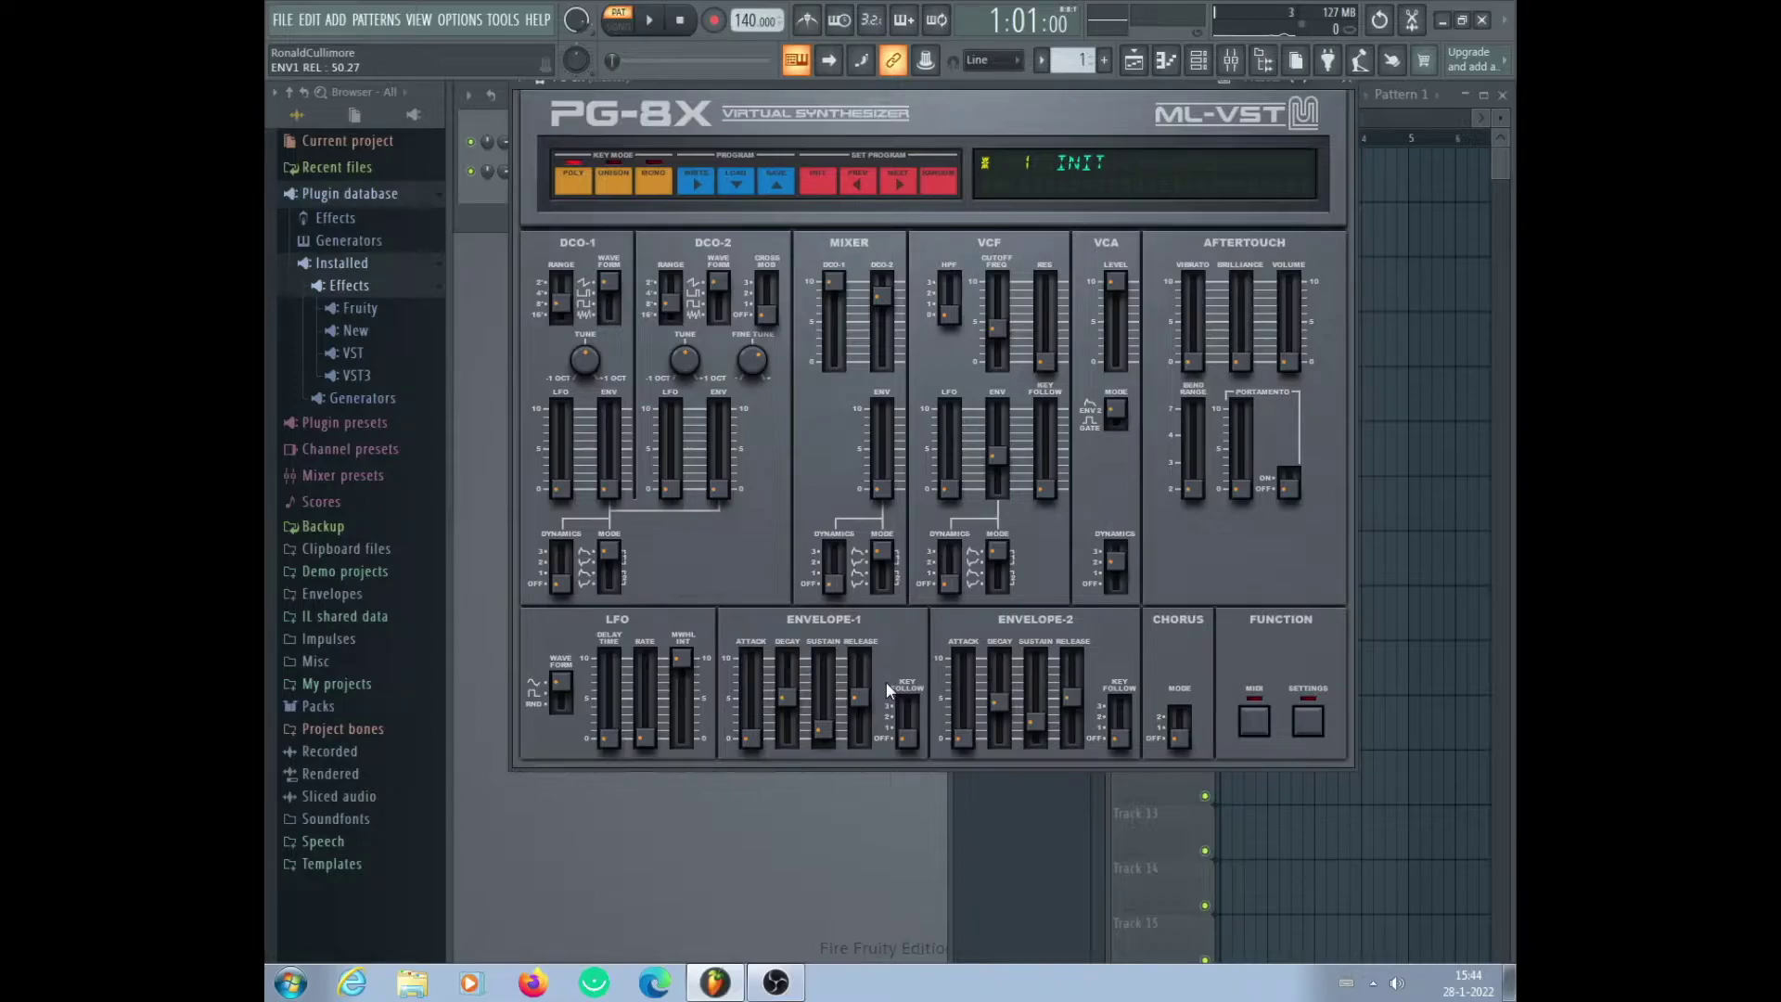
pyautogui.press('e')
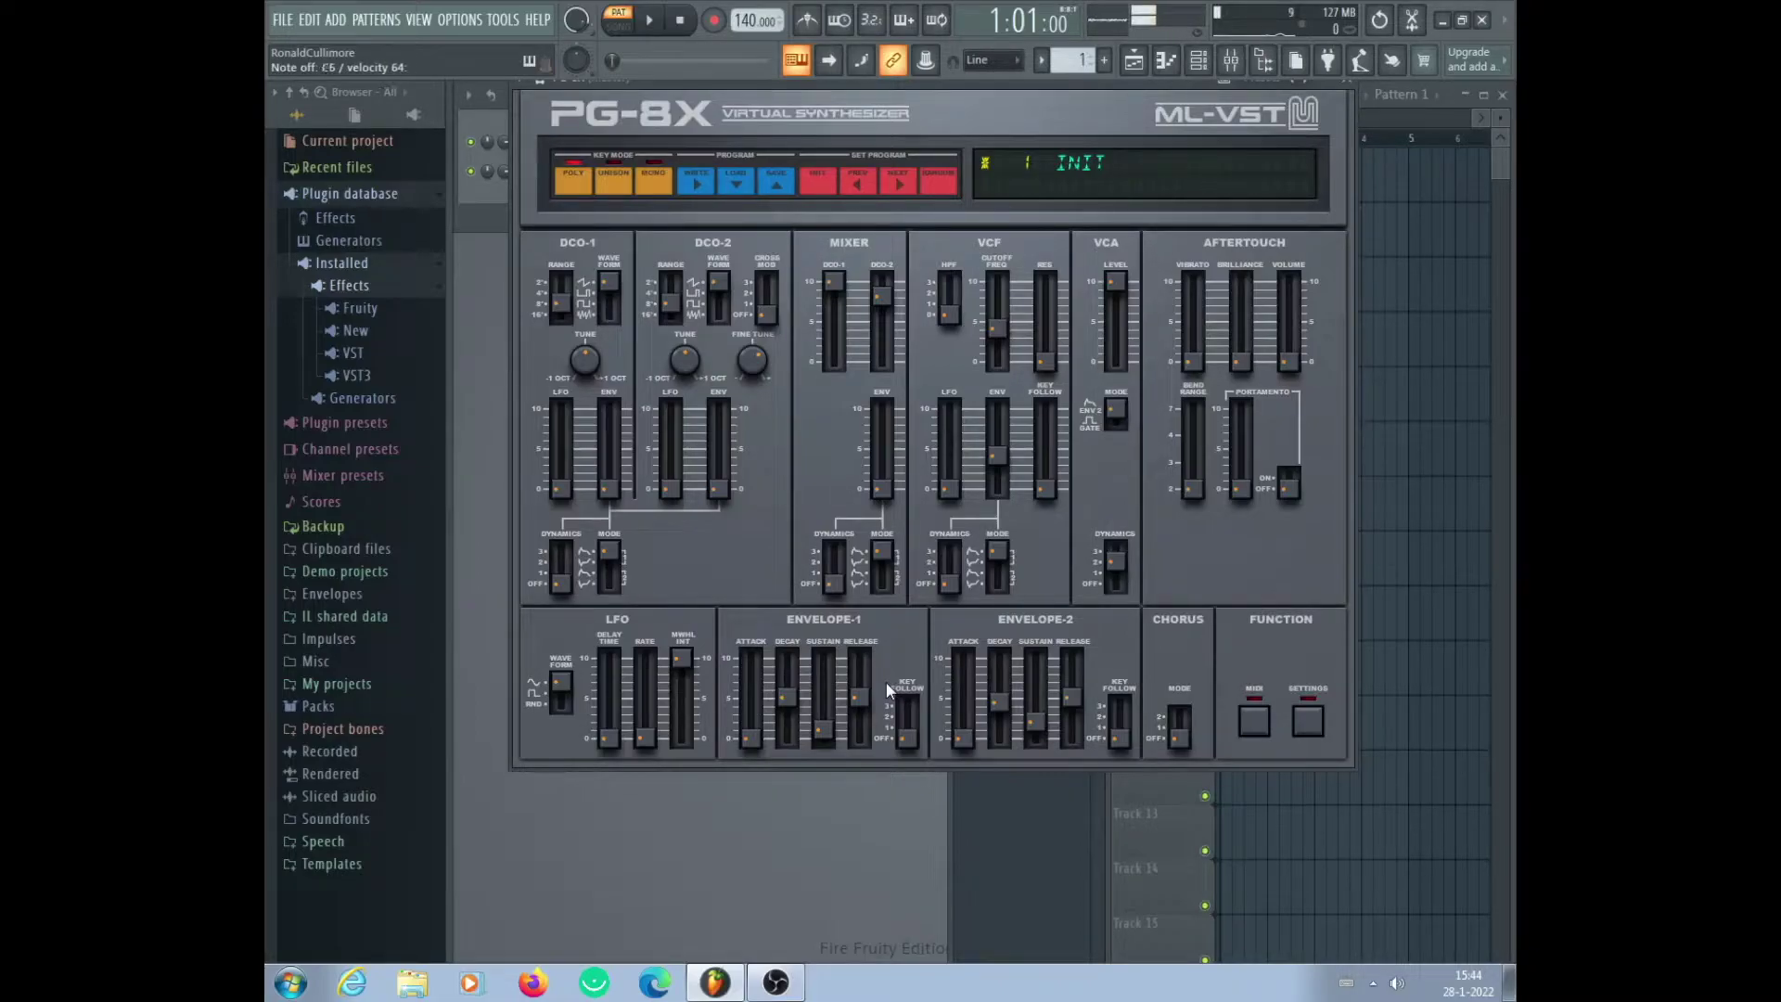
pyautogui.press('v')
# - Raise the VCF cutoff frequency slightly and set the VCF key follow to about 15
pyautogui.moveTo(783, 700)
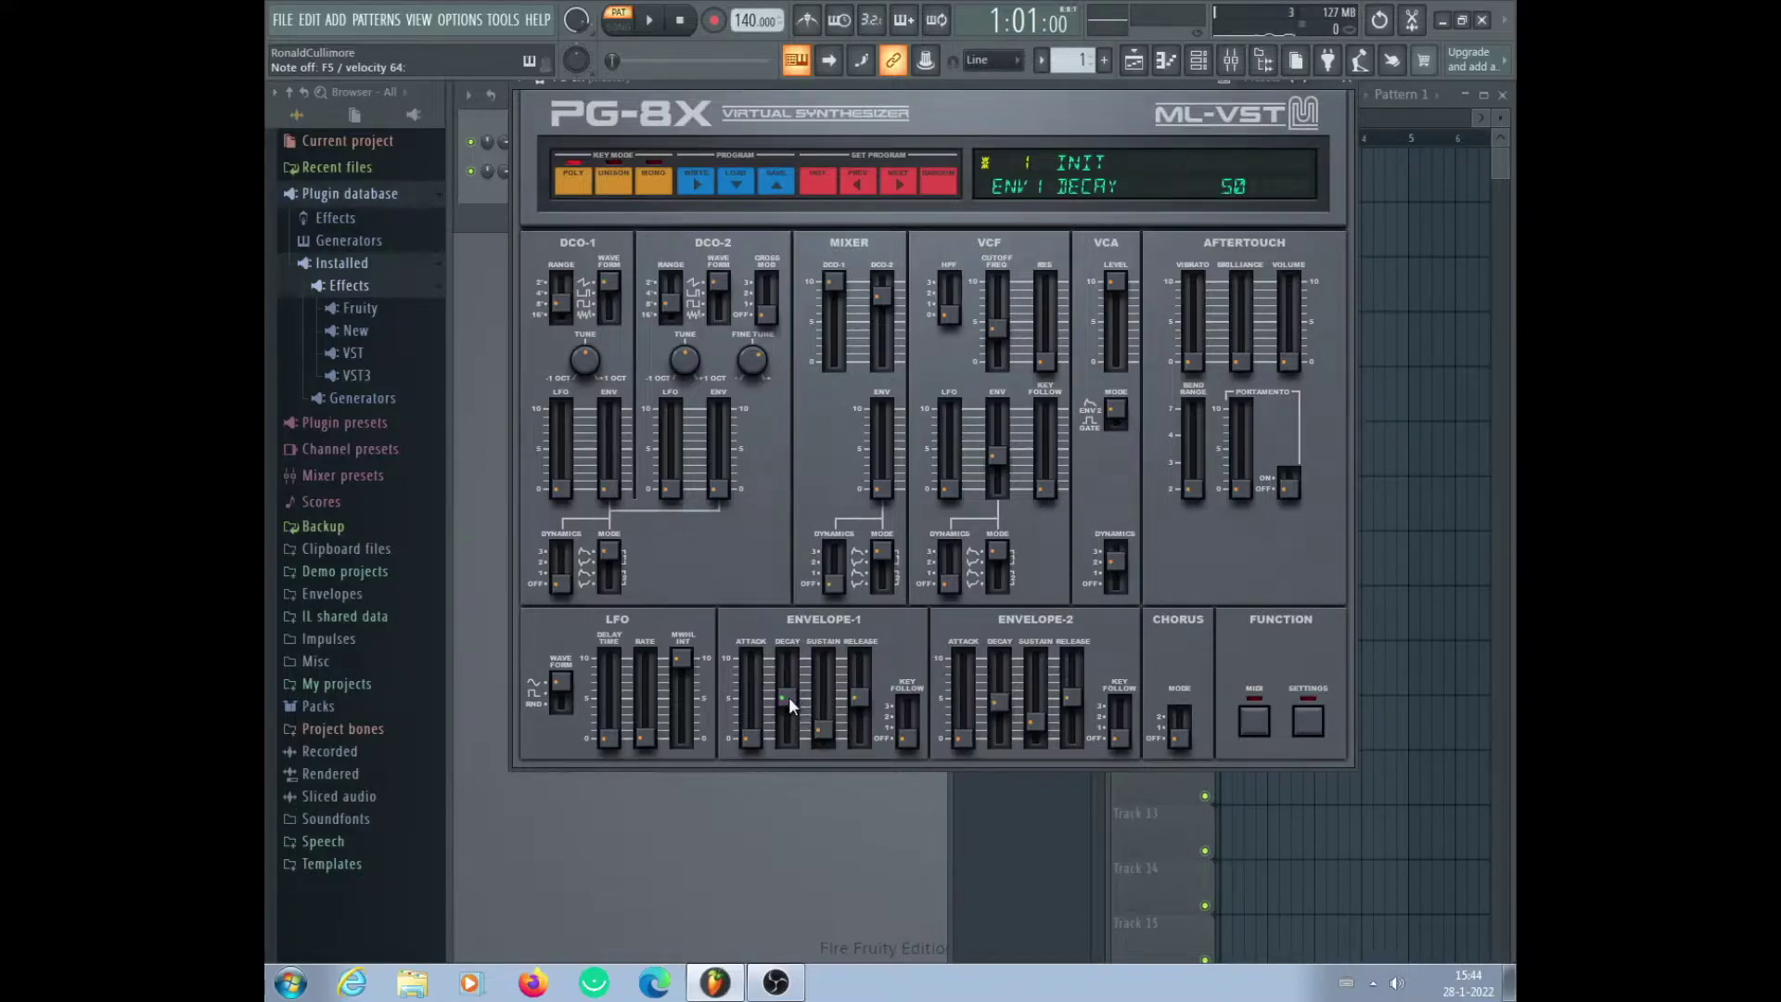
pyautogui.moveTo(995, 335)
pyautogui.moveTo(997, 331); pyautogui.dragTo(1007, 327)
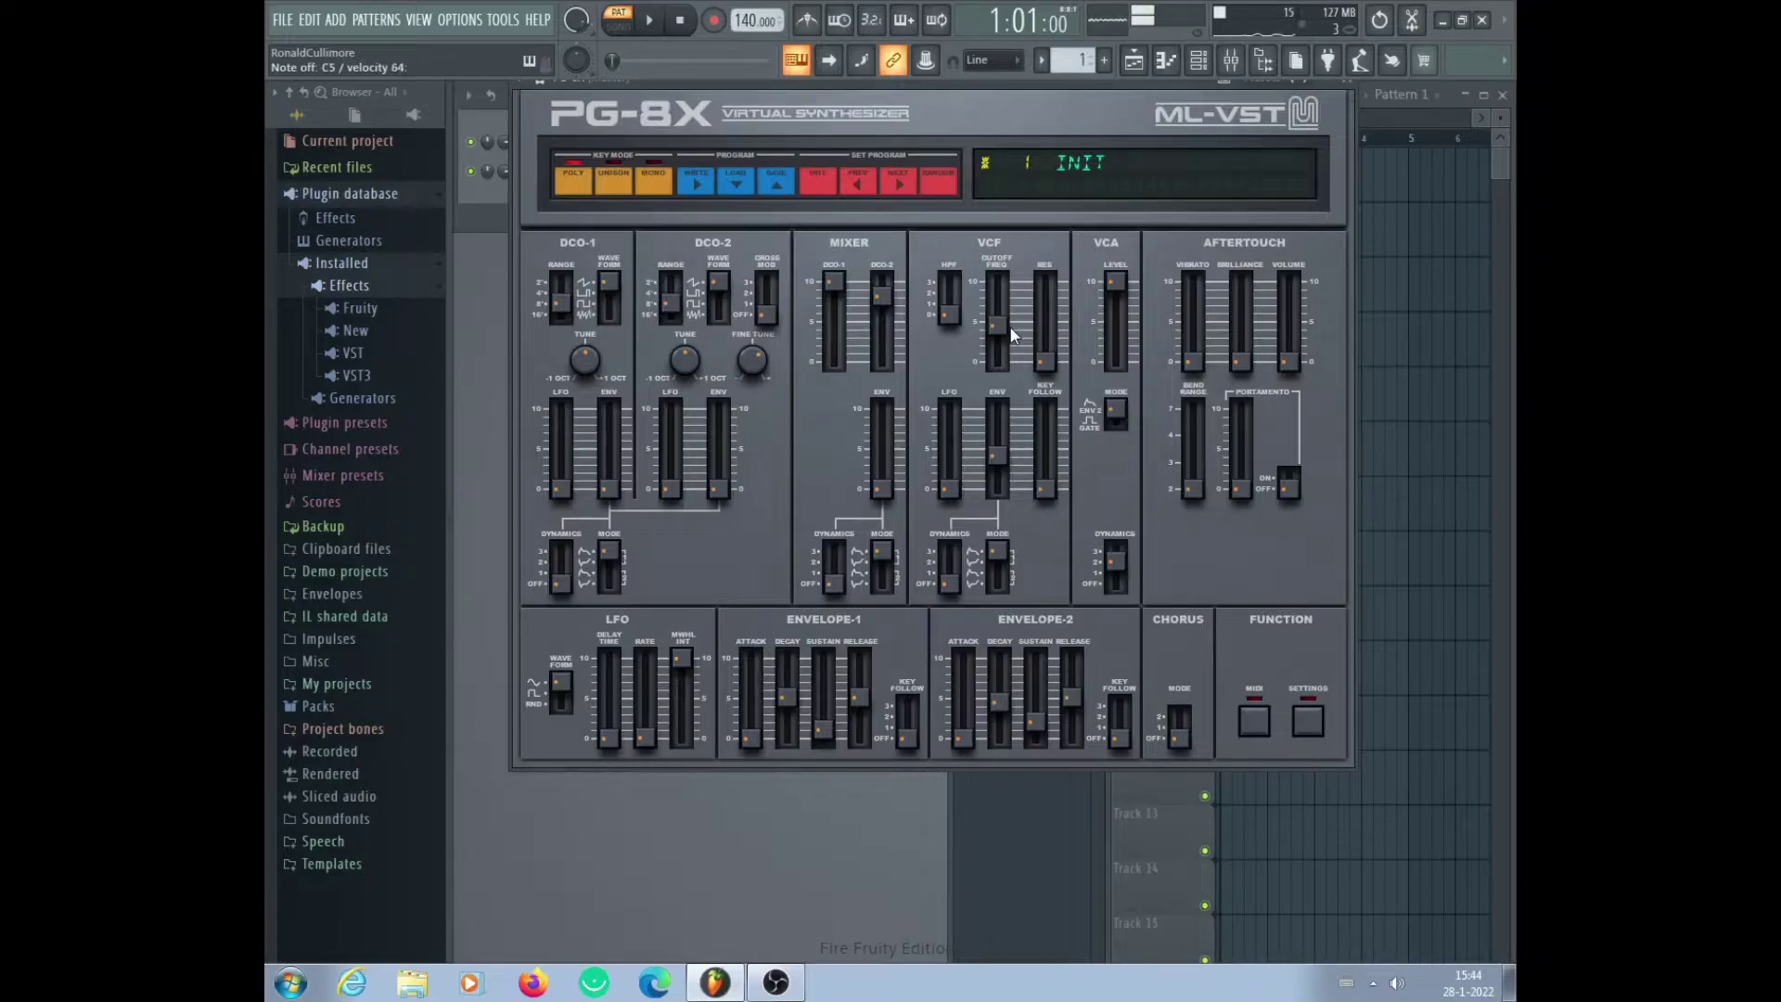
pyautogui.click(1044, 489)
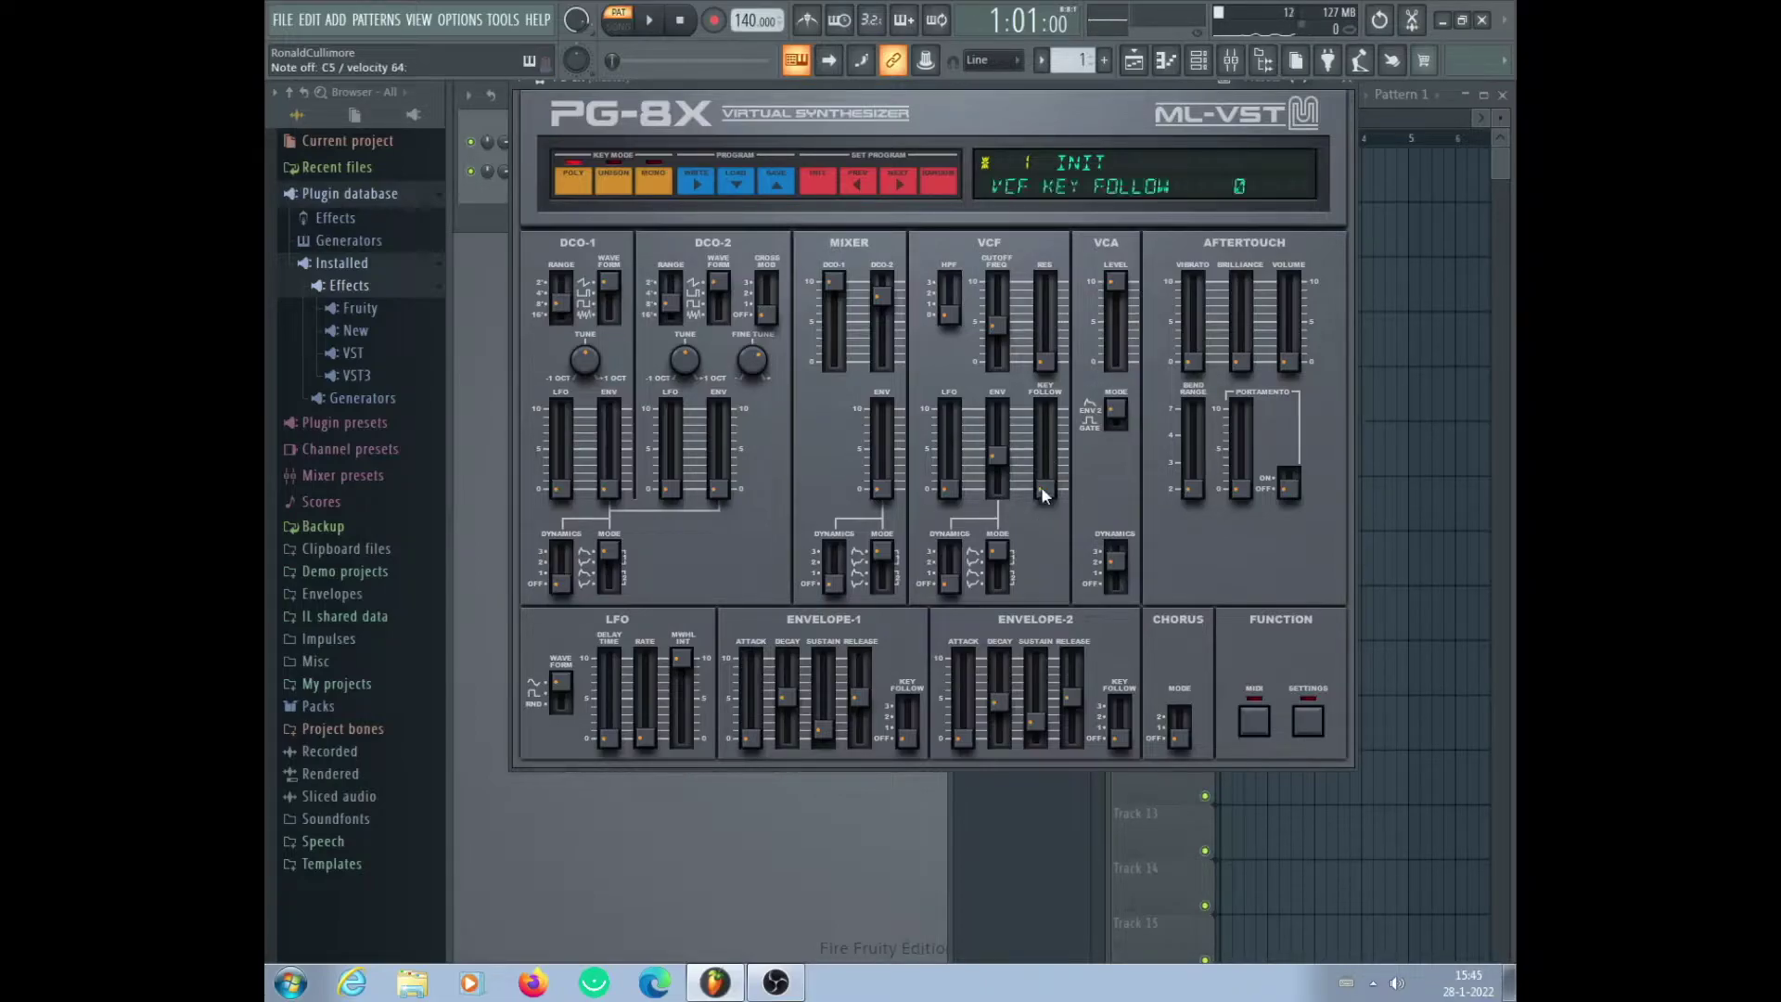
pyautogui.moveTo(1050, 494); pyautogui.dragTo(1081, 473)
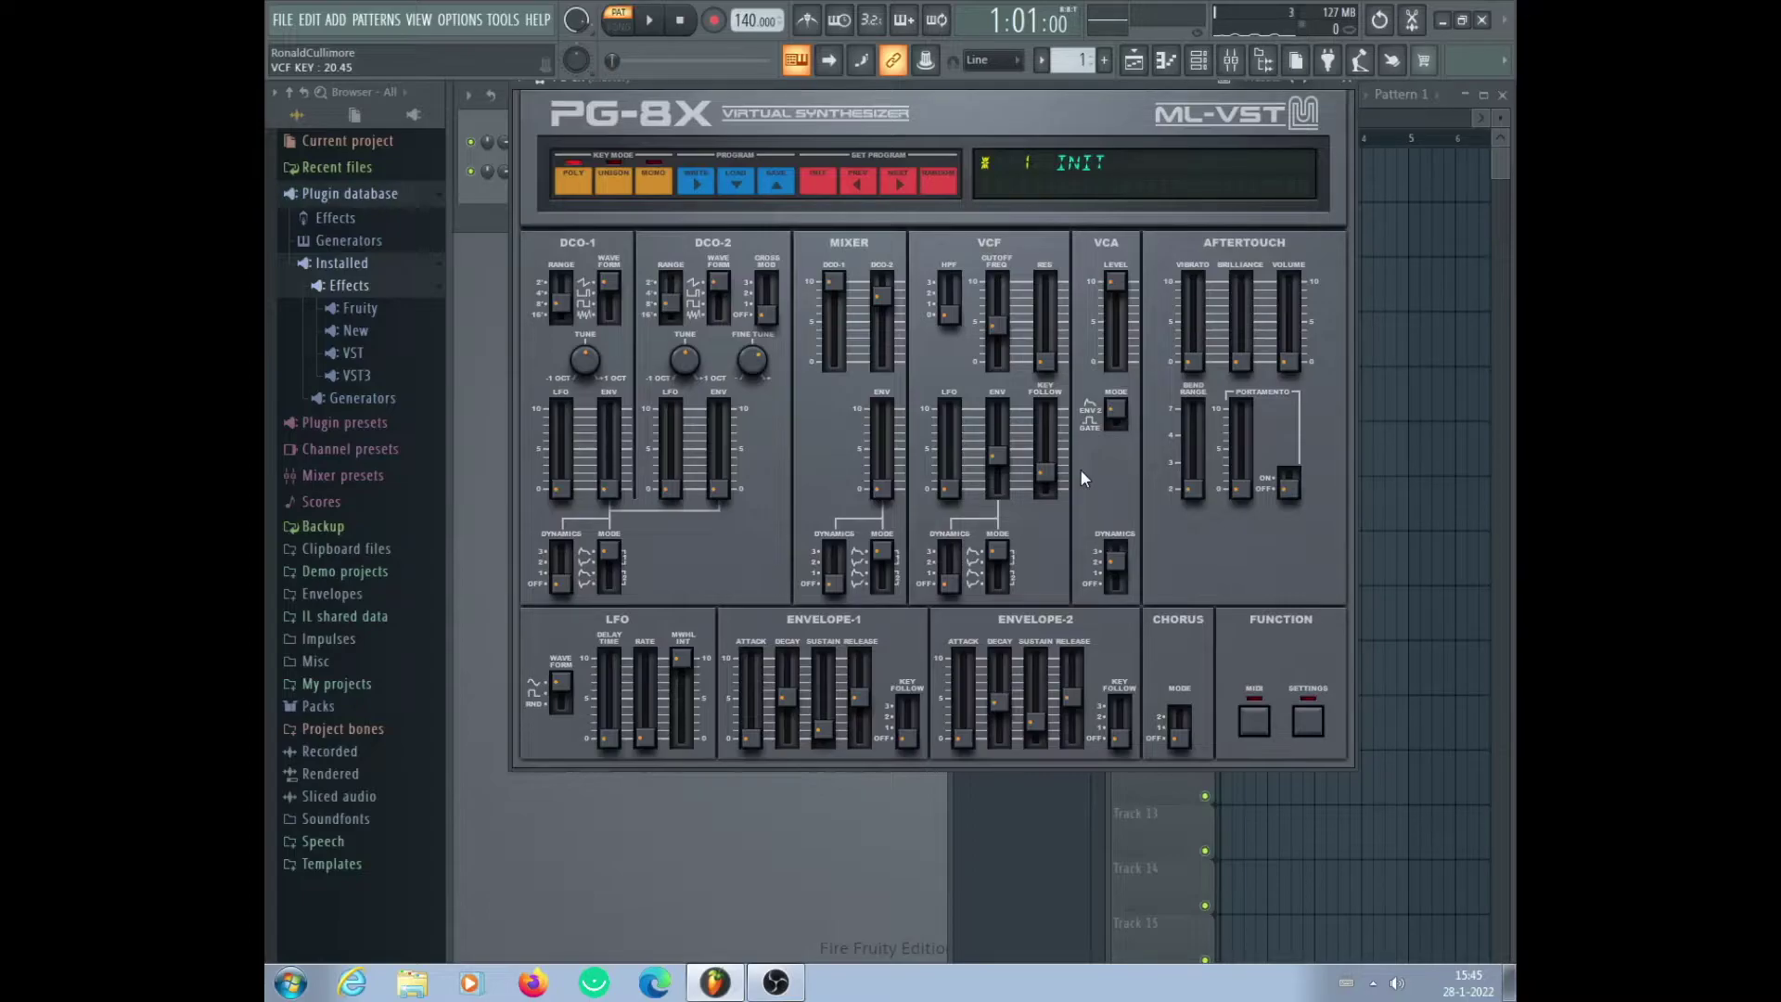
pyautogui.moveTo(1060, 435)
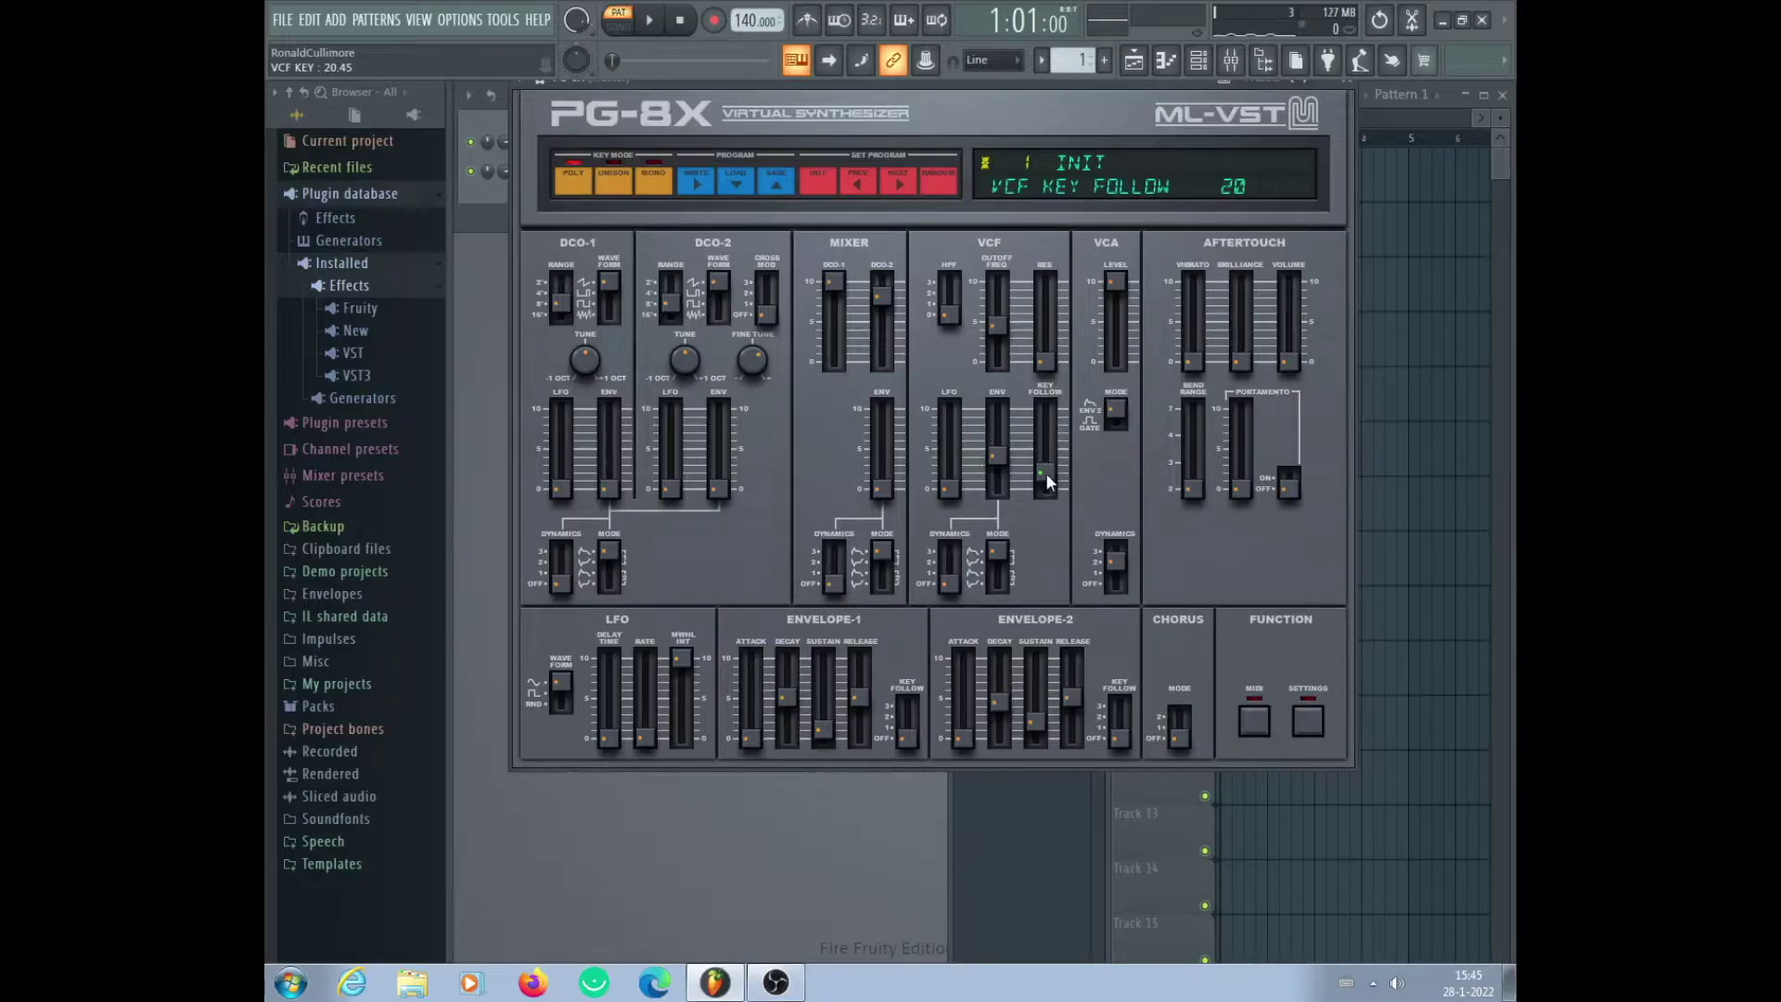
pyautogui.moveTo(1045, 471); pyautogui.dragTo(1034, 480)
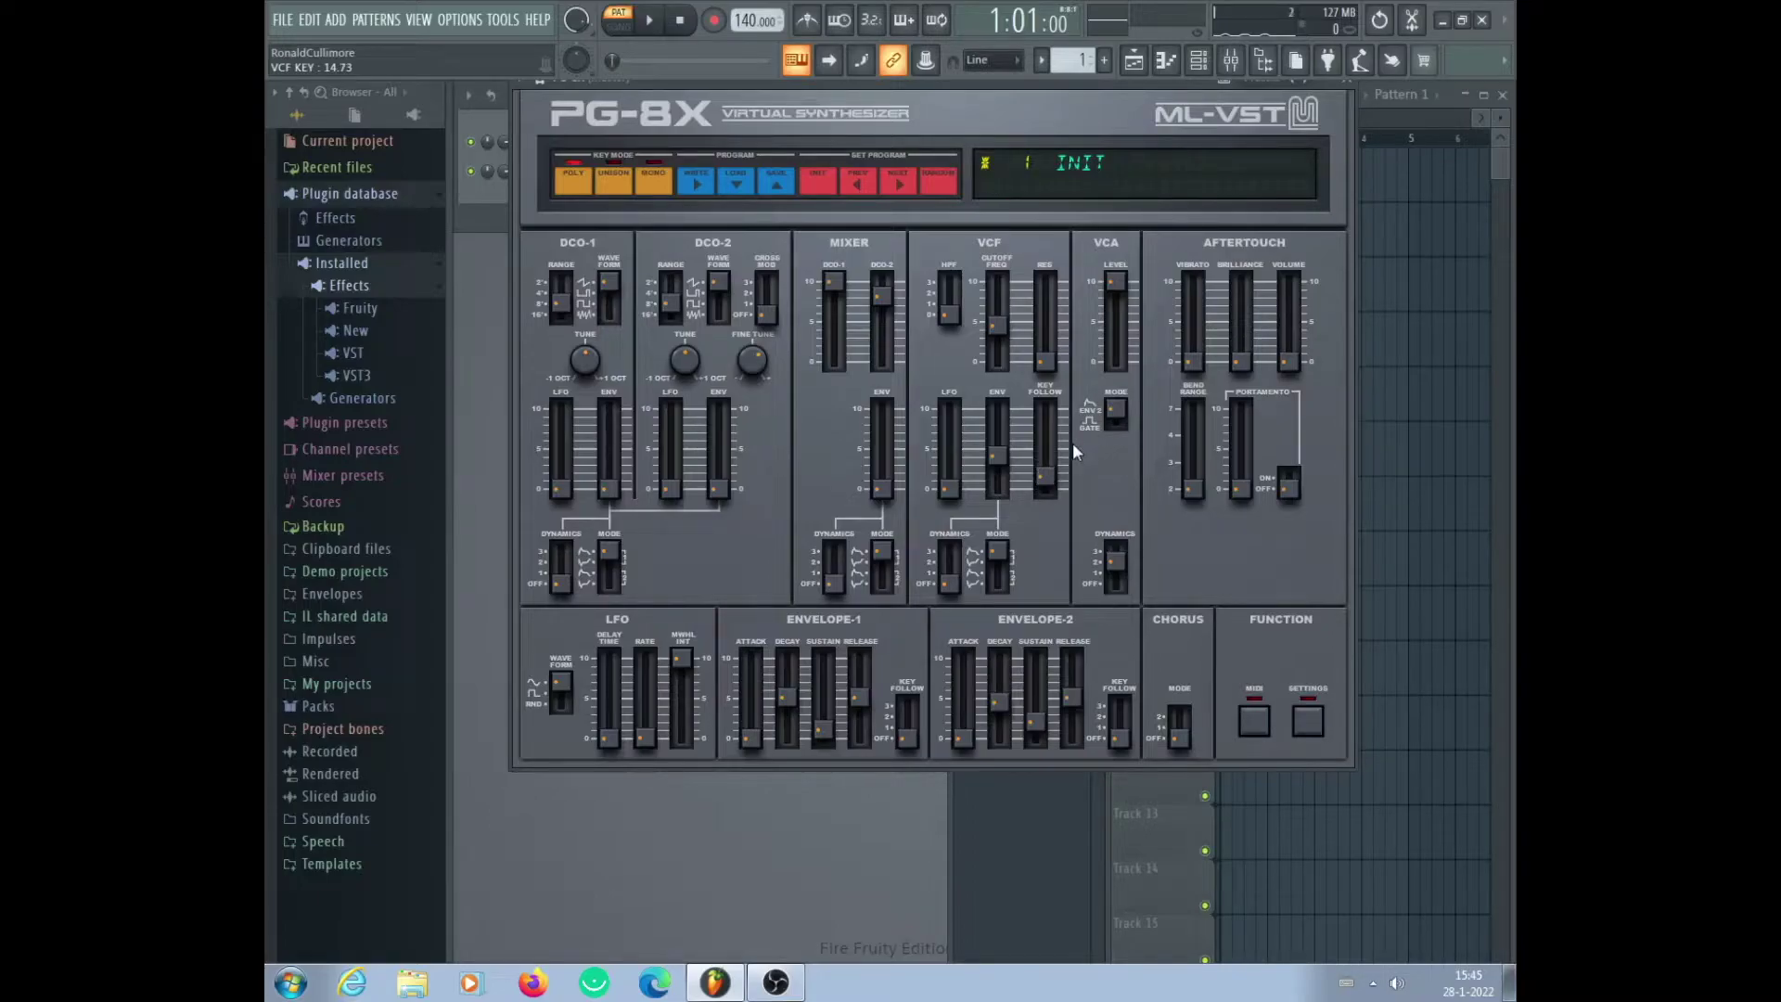
# - Raise the Envelope-1 attack slightly above zero
pyautogui.moveTo(787, 711)
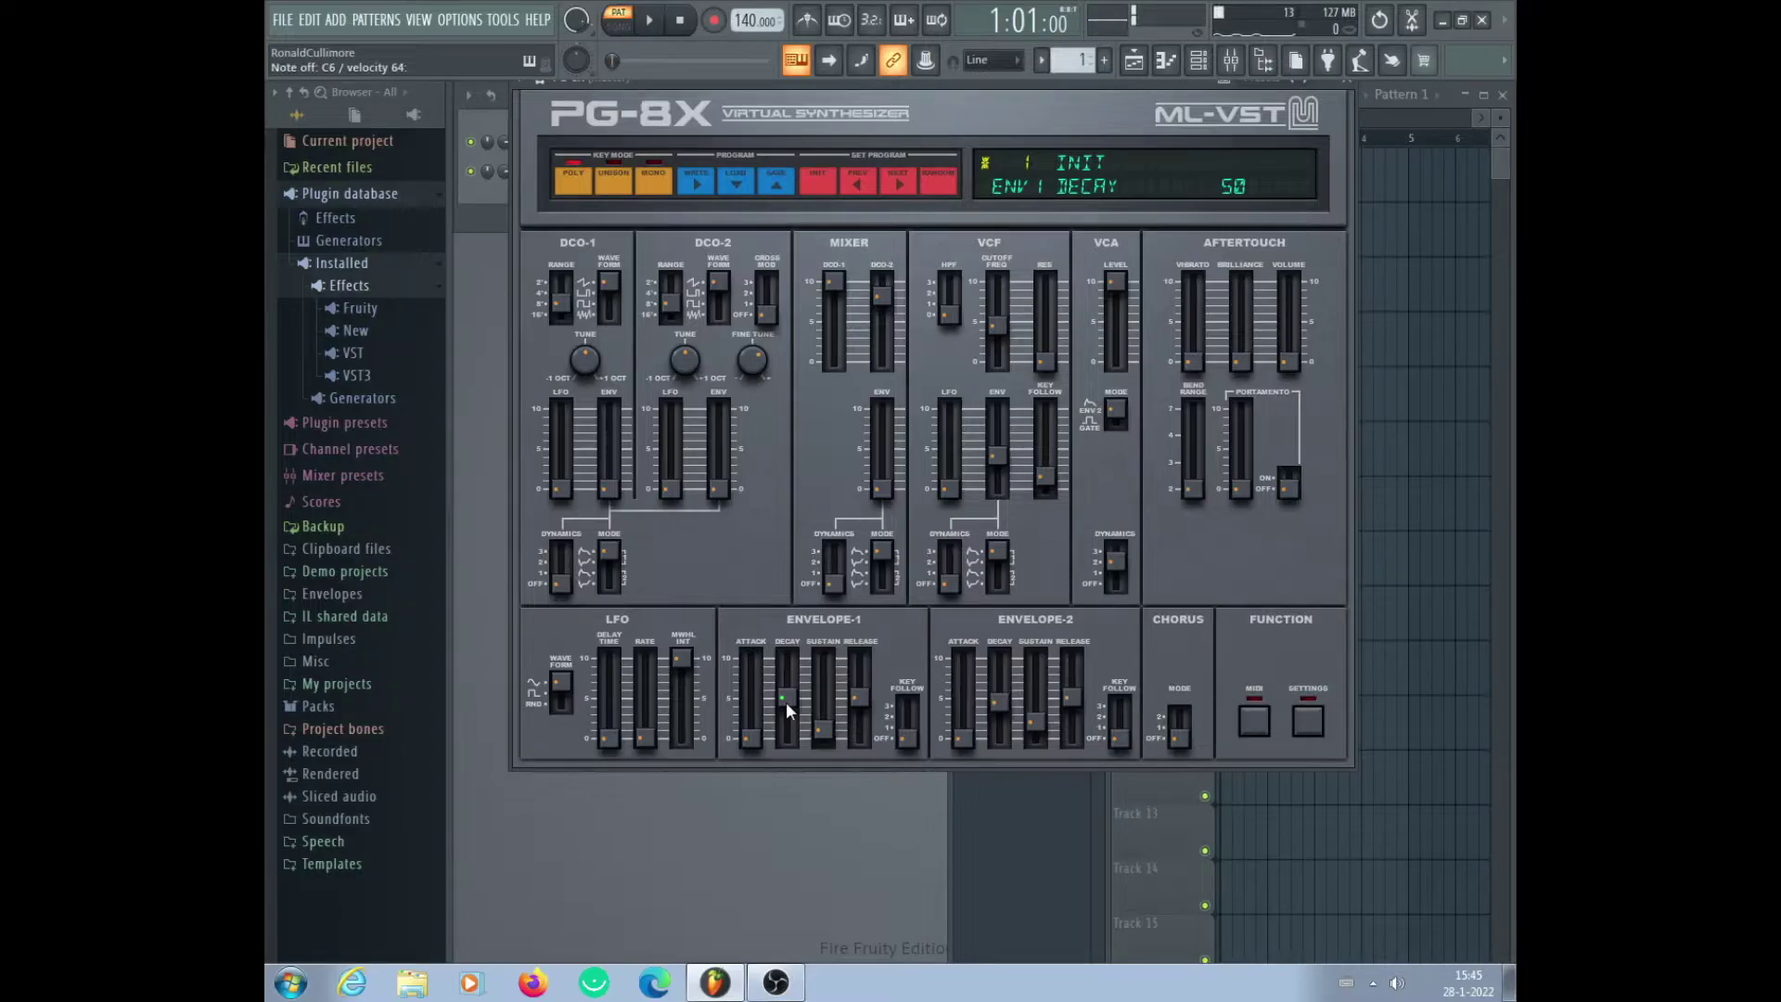
pyautogui.moveTo(750, 740)
pyautogui.moveTo(748, 739); pyautogui.dragTo(745, 749)
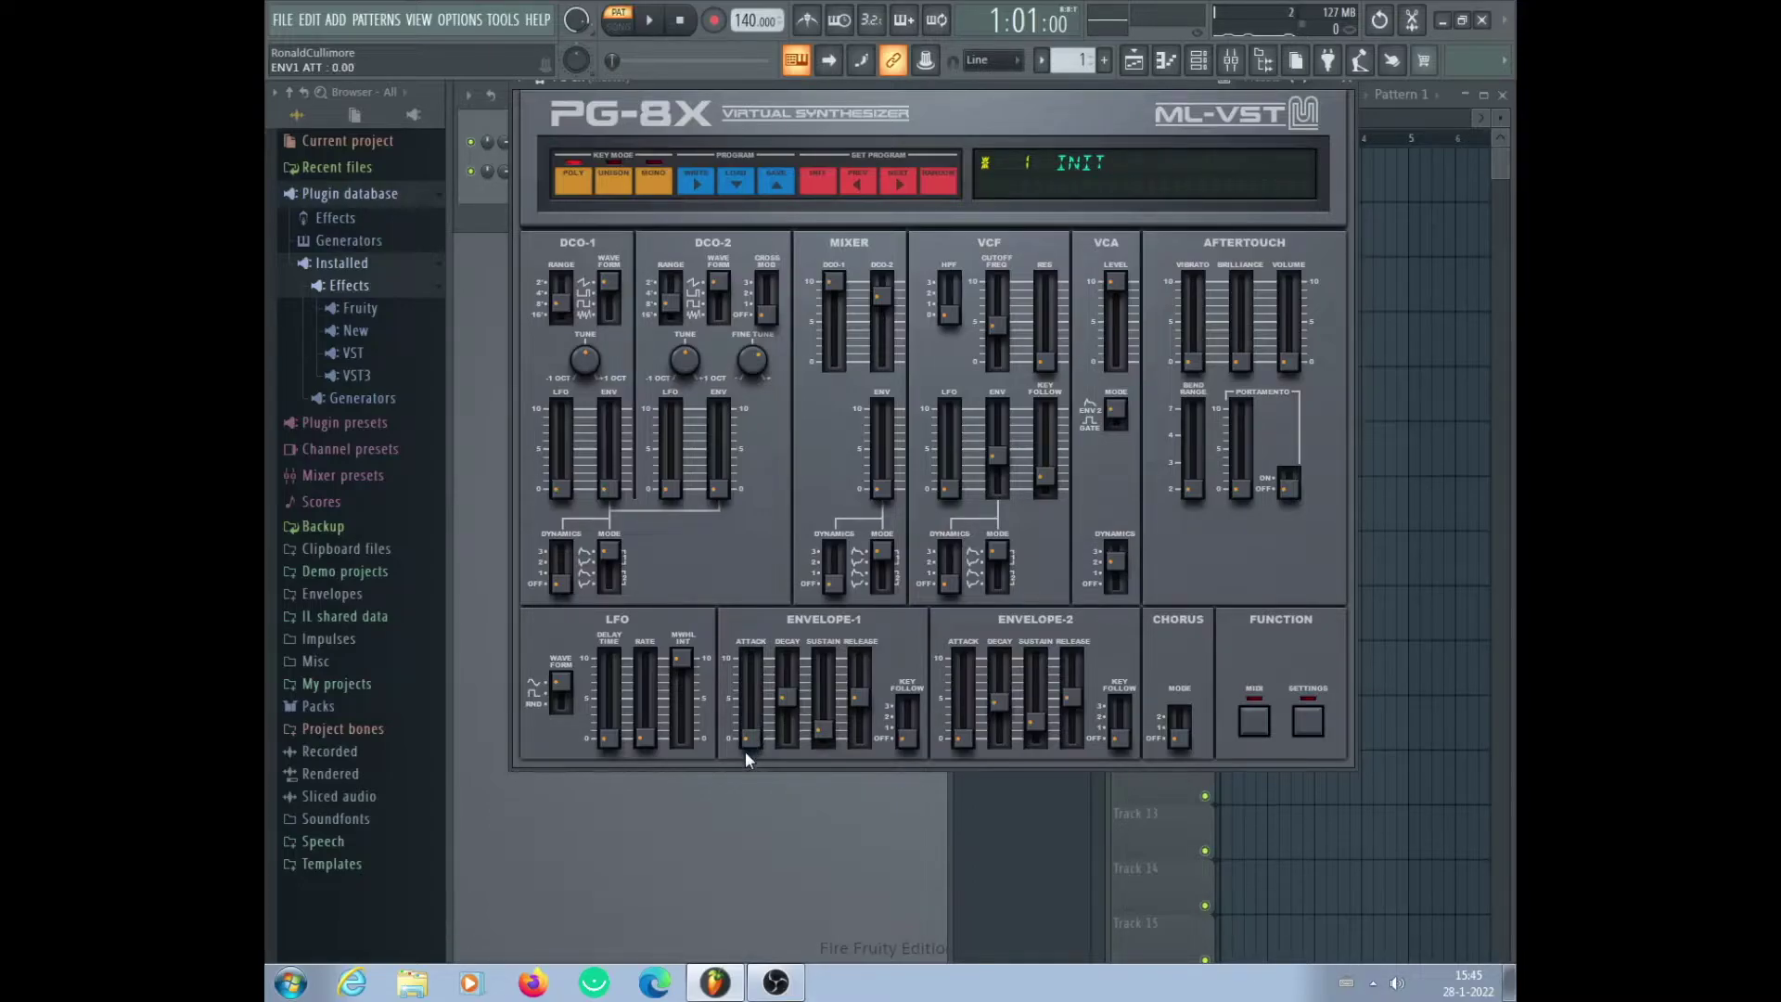
pyautogui.moveTo(752, 745)
pyautogui.moveTo(750, 737); pyautogui.dragTo(776, 722)
# - Show the synthesizer's settings, set the filter noise to 80 and play test notes
pyautogui.click(1310, 722)
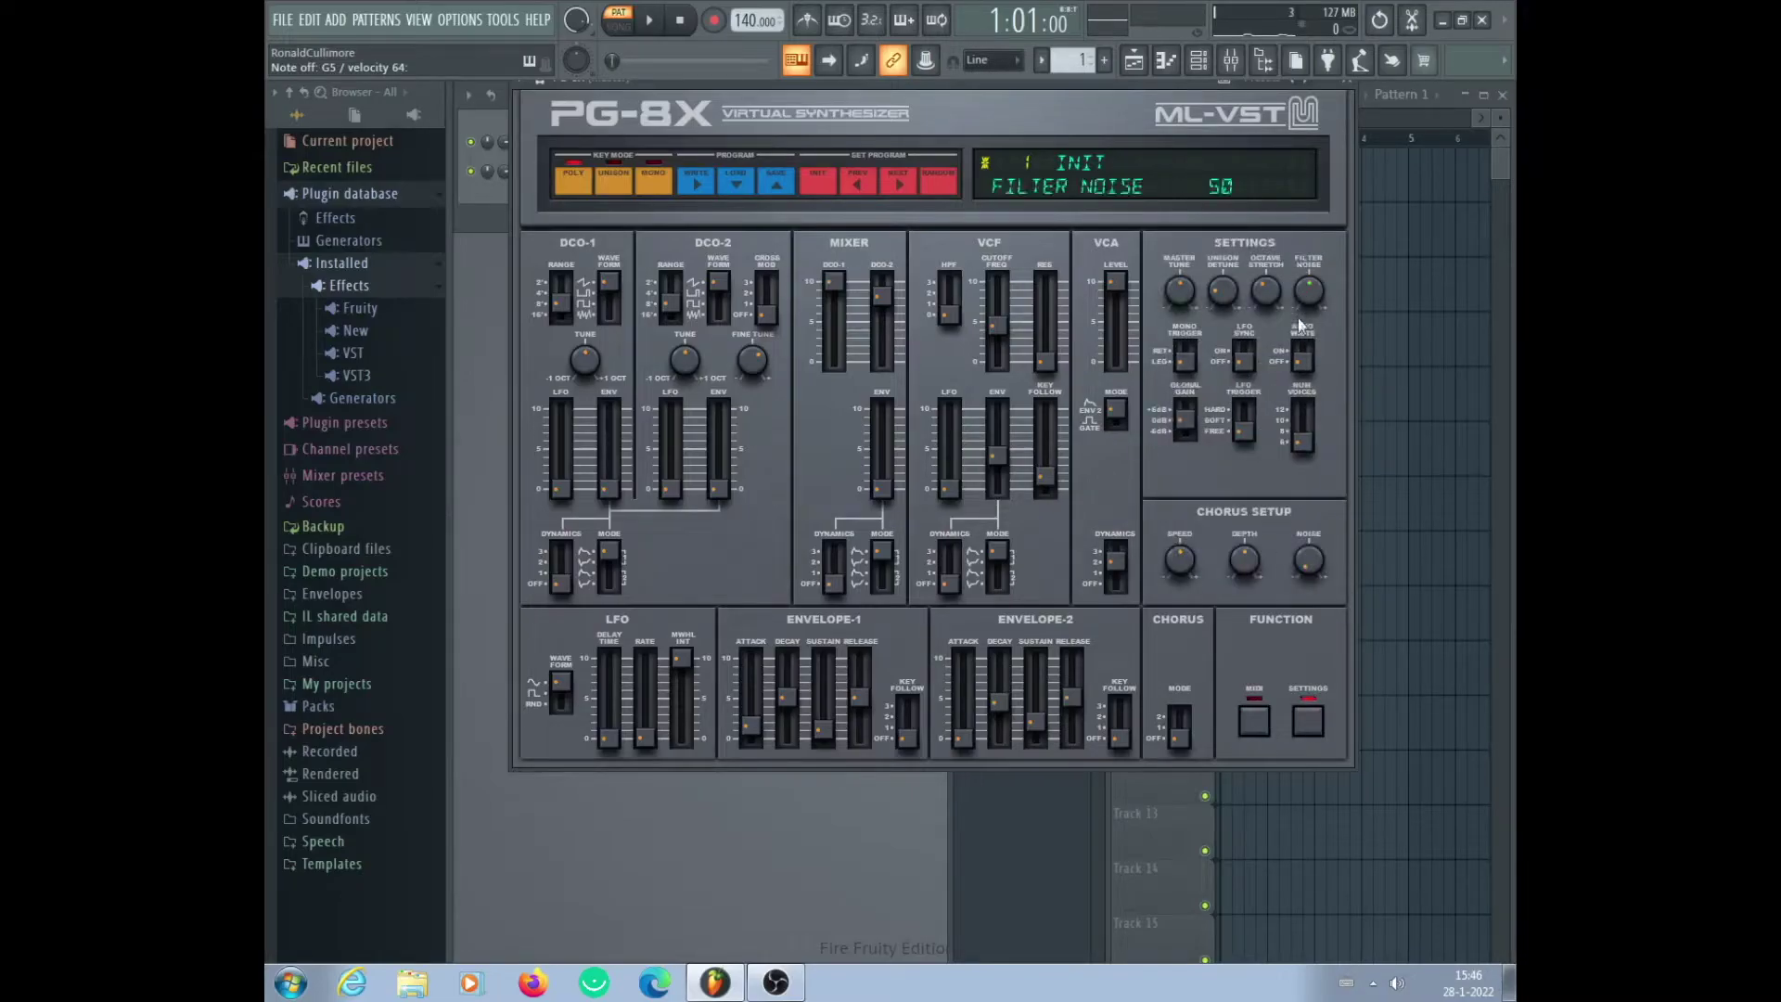
pyautogui.moveTo(1315, 302)
pyautogui.moveTo(1309, 295); pyautogui.dragTo(1337, 263)
pyautogui.moveTo(1248, 430)
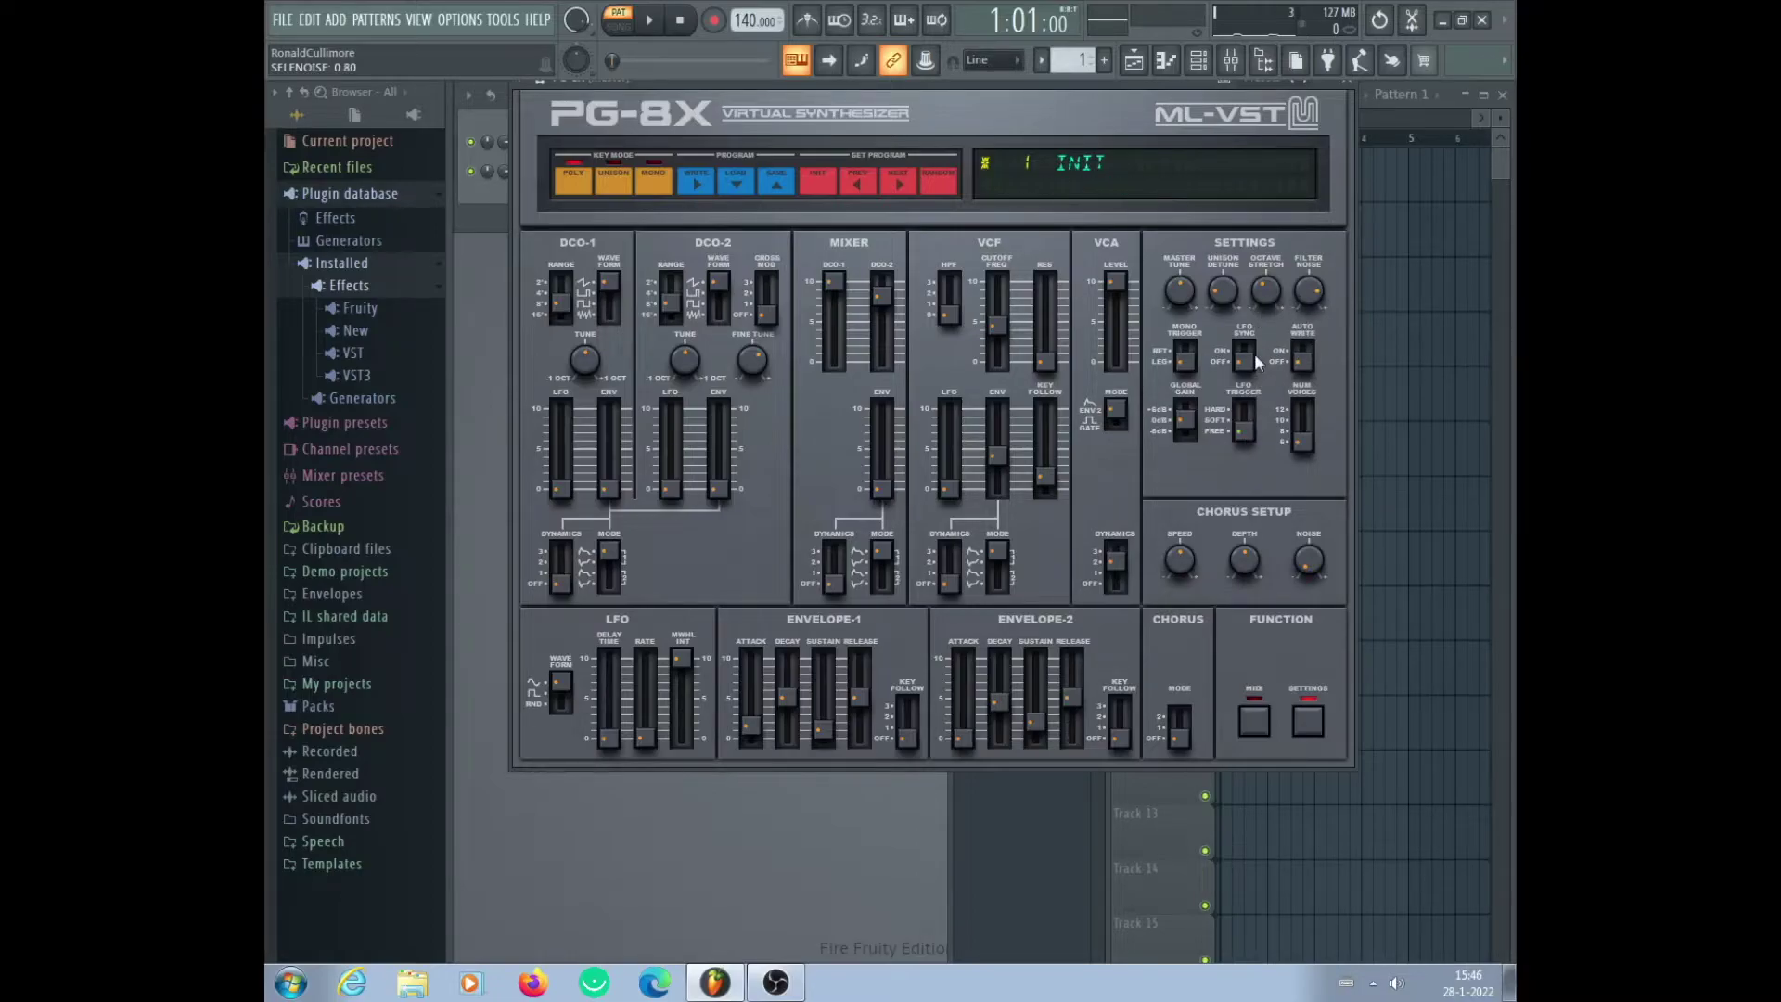
pyautogui.moveTo(1309, 291)
pyautogui.press('v')
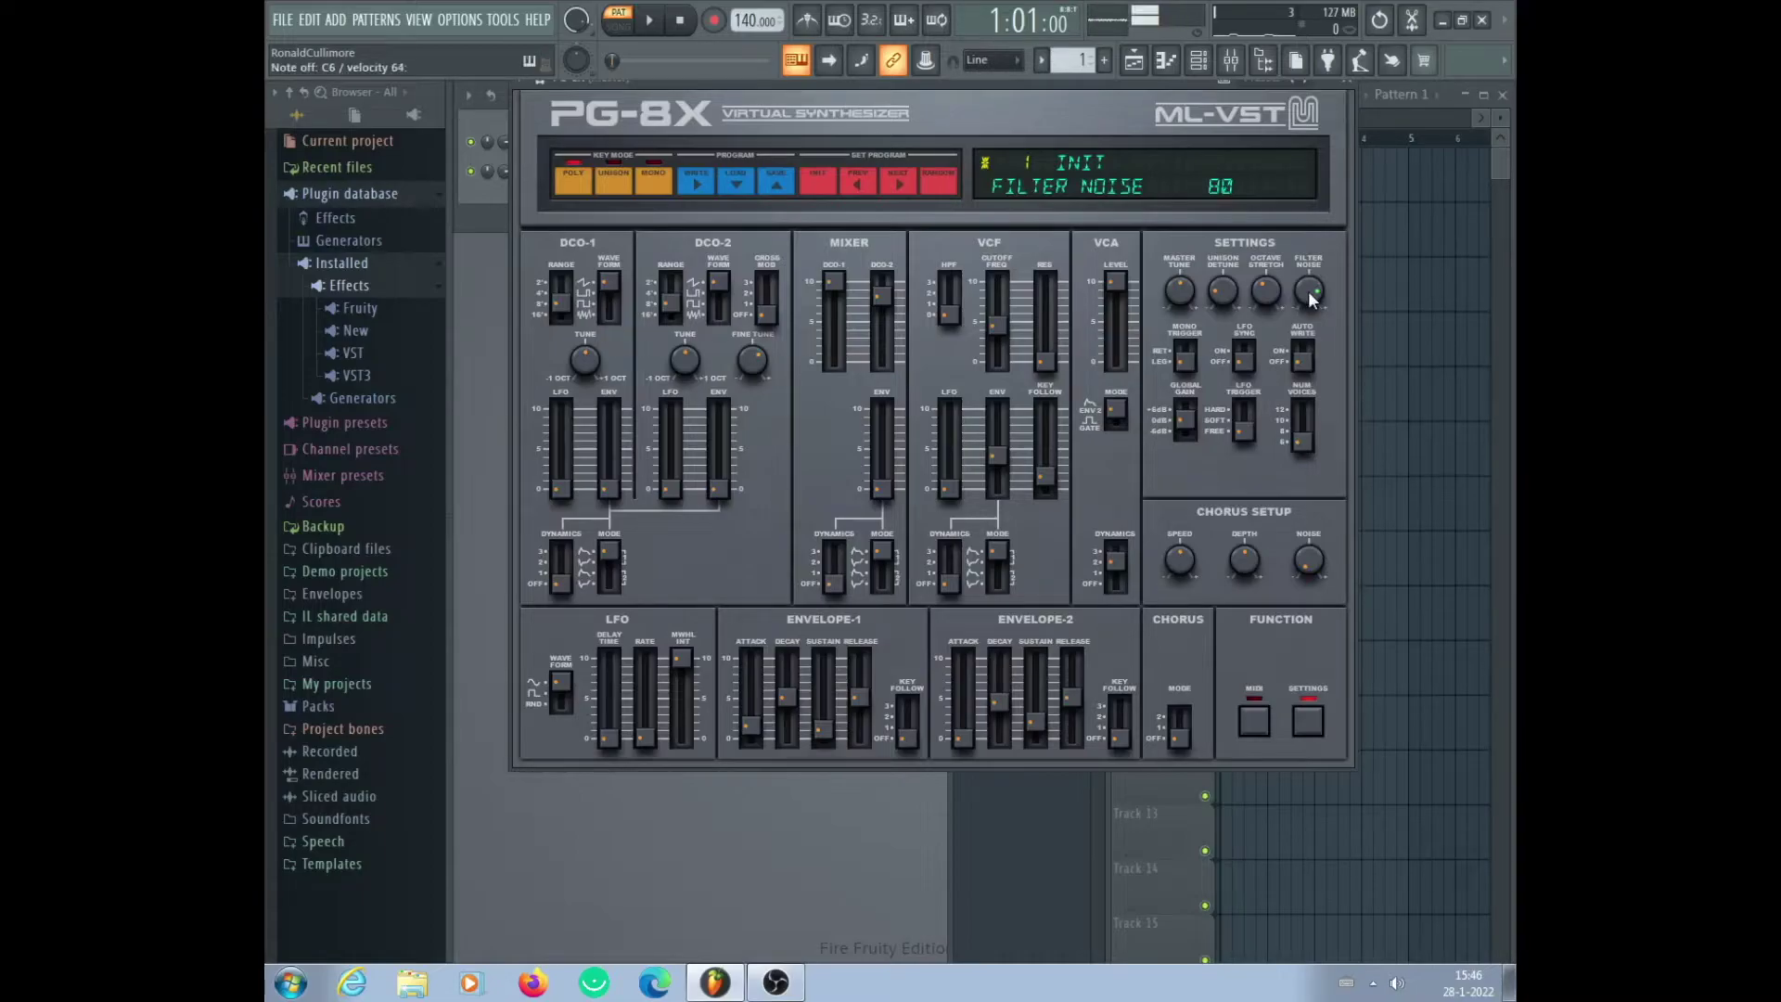
pyautogui.press('q')
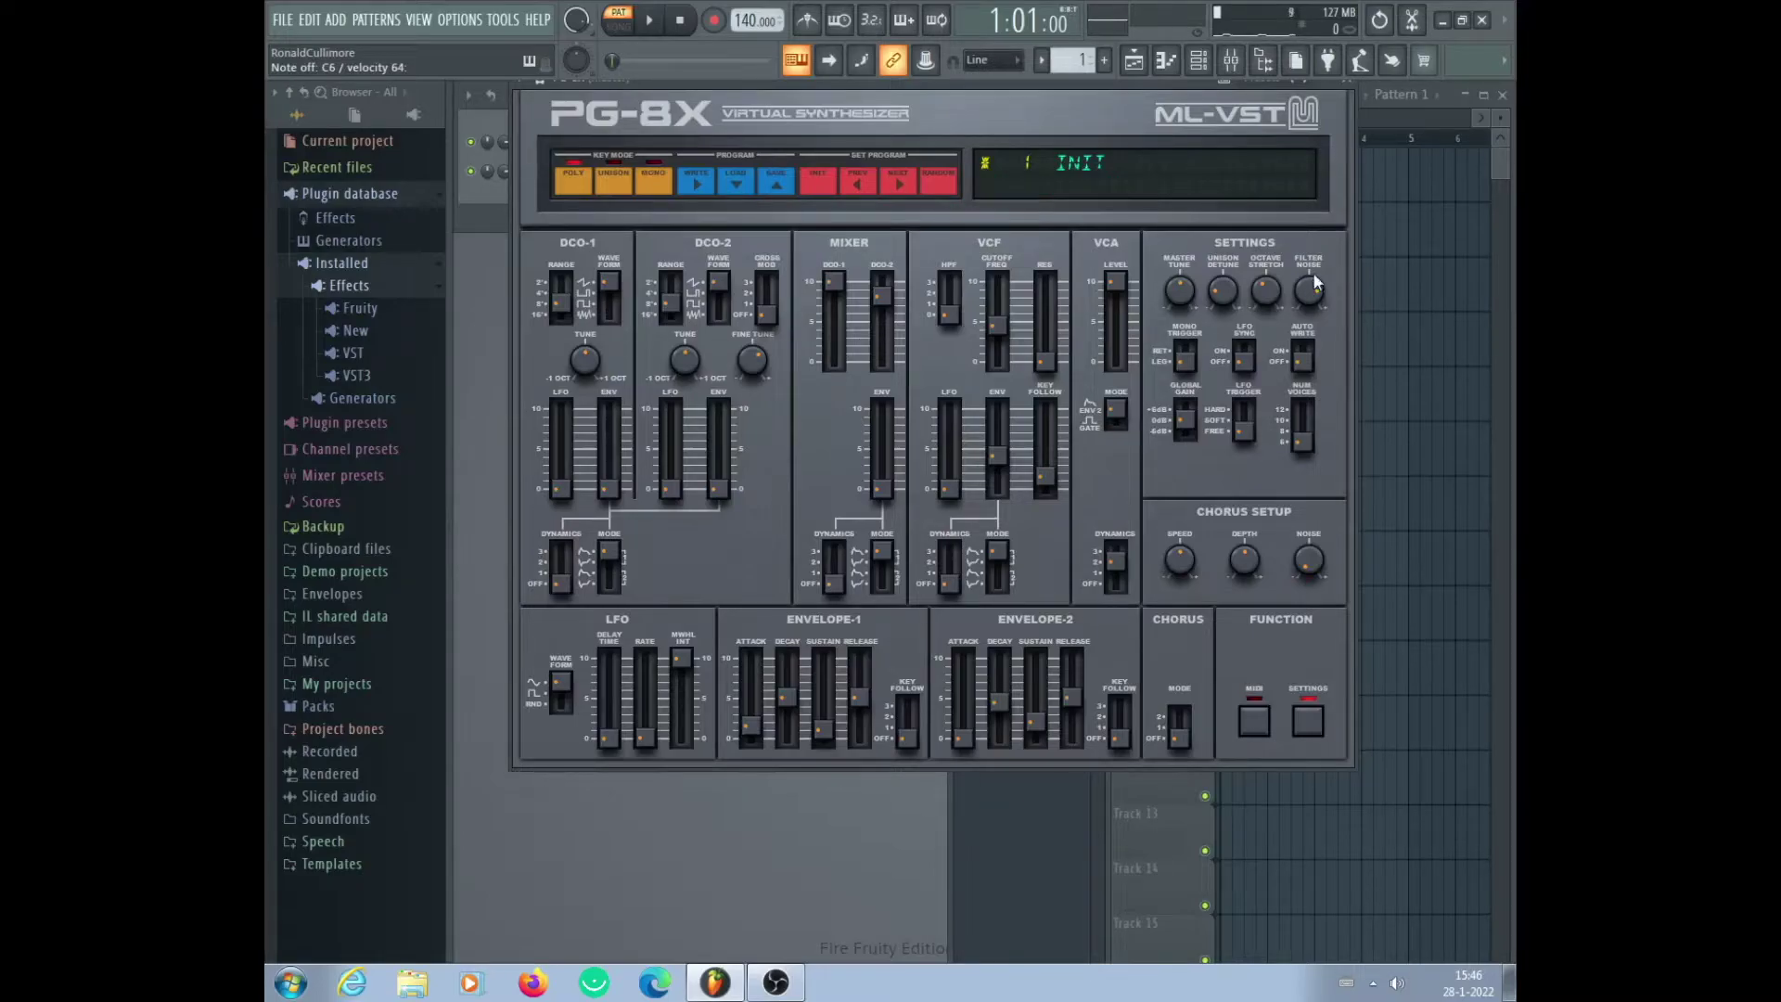
# - Turn on LFO sync and raise the project tempo to 173
pyautogui.click(1244, 352)
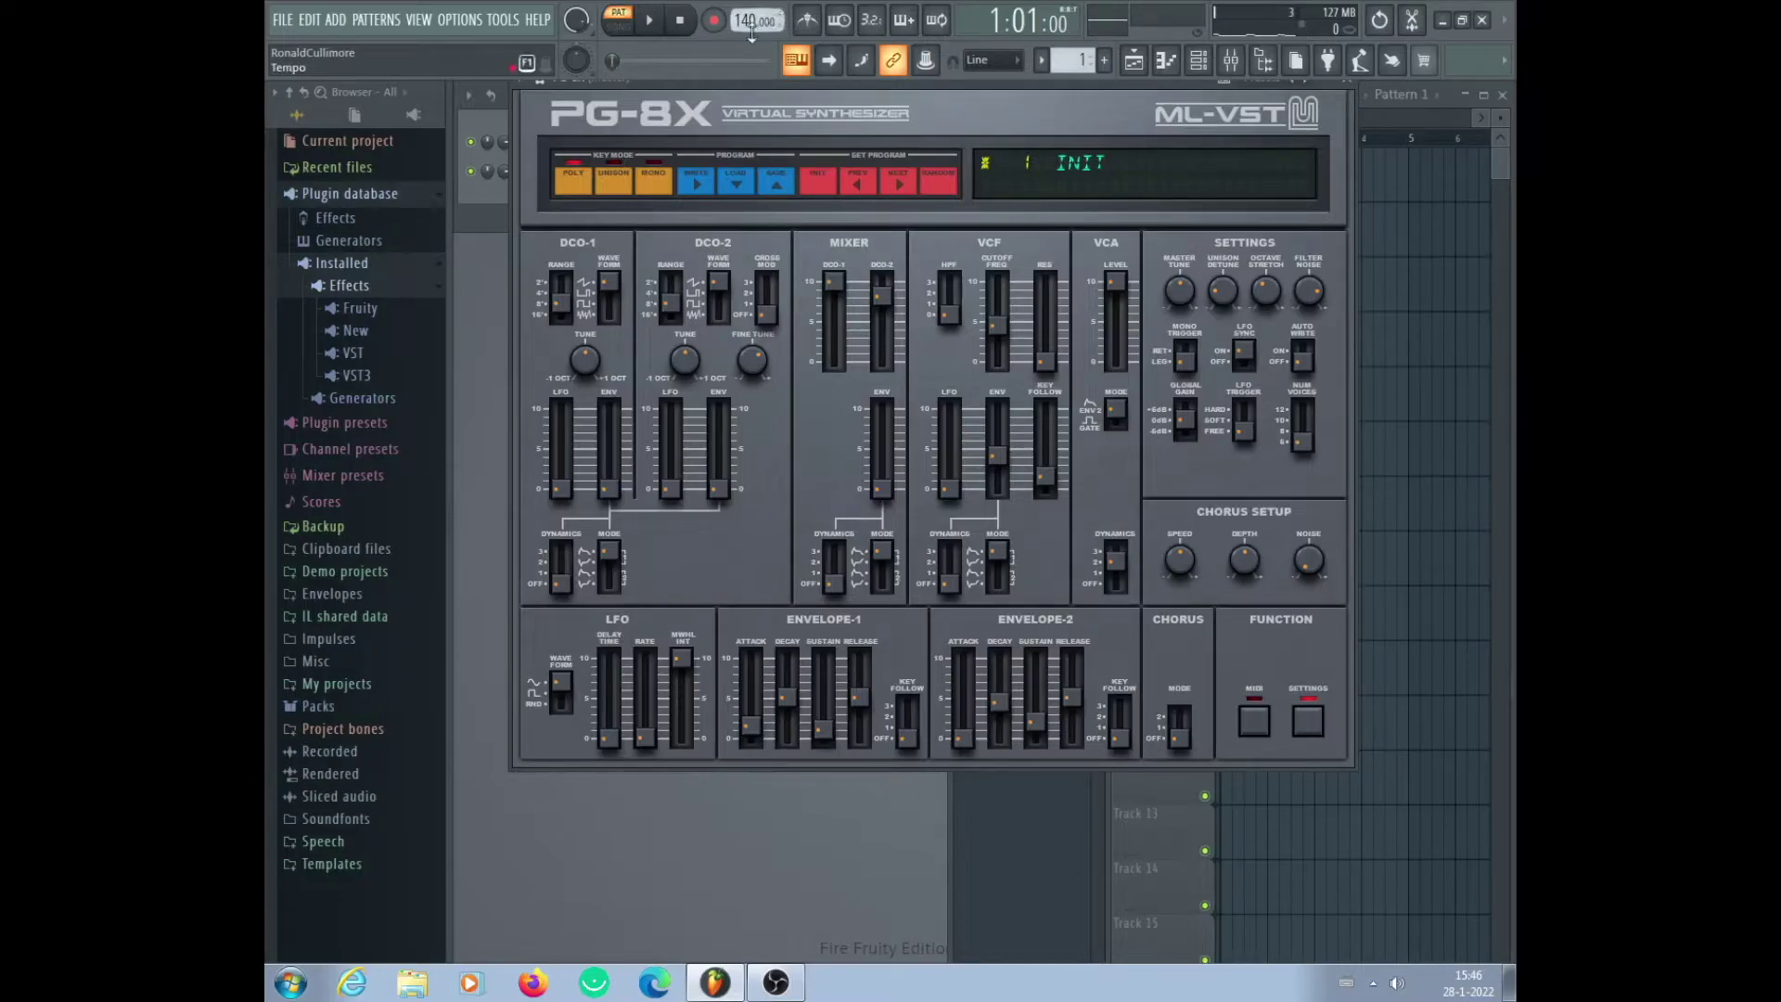
pyautogui.moveTo(756, 20); pyautogui.dragTo(756, 0)
# - Set the LFO rate to about 74 and add a very small LFO amount to DCO-2
pyautogui.moveTo(645, 739); pyautogui.dragTo(654, 651)
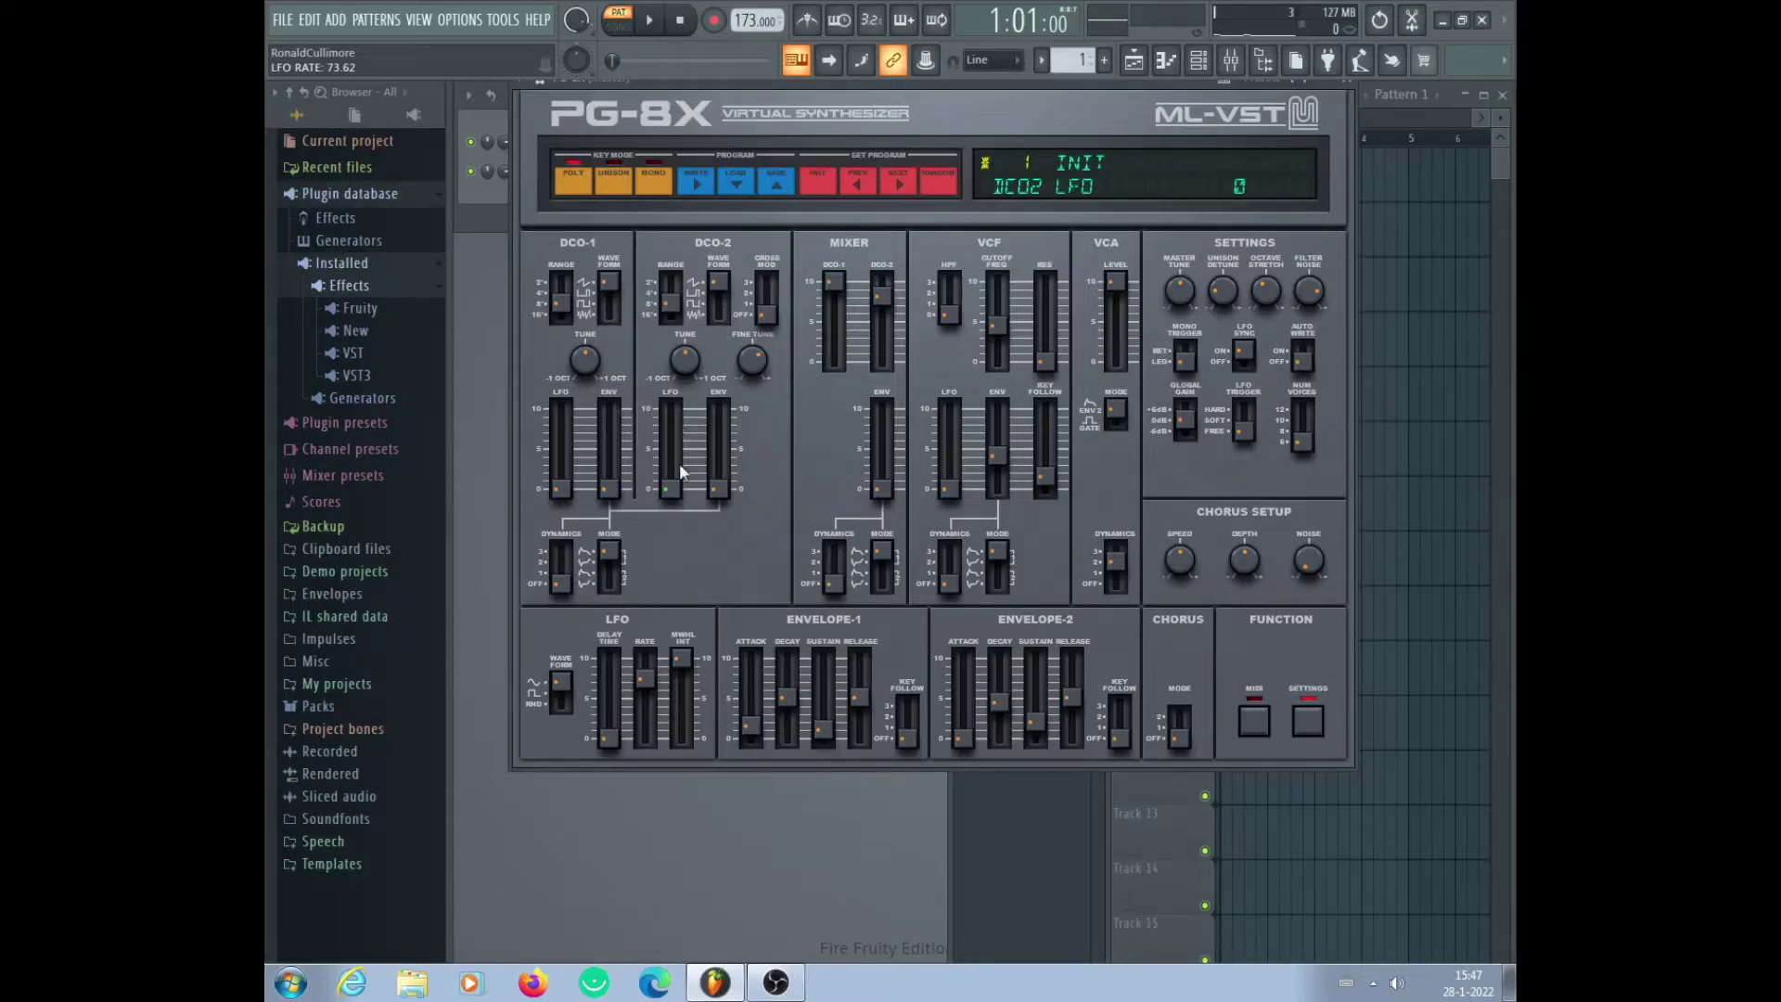
pyautogui.scroll(1, 672, 492)
pyautogui.scroll(-2, 674, 491)
pyautogui.scroll(2, 674, 492)
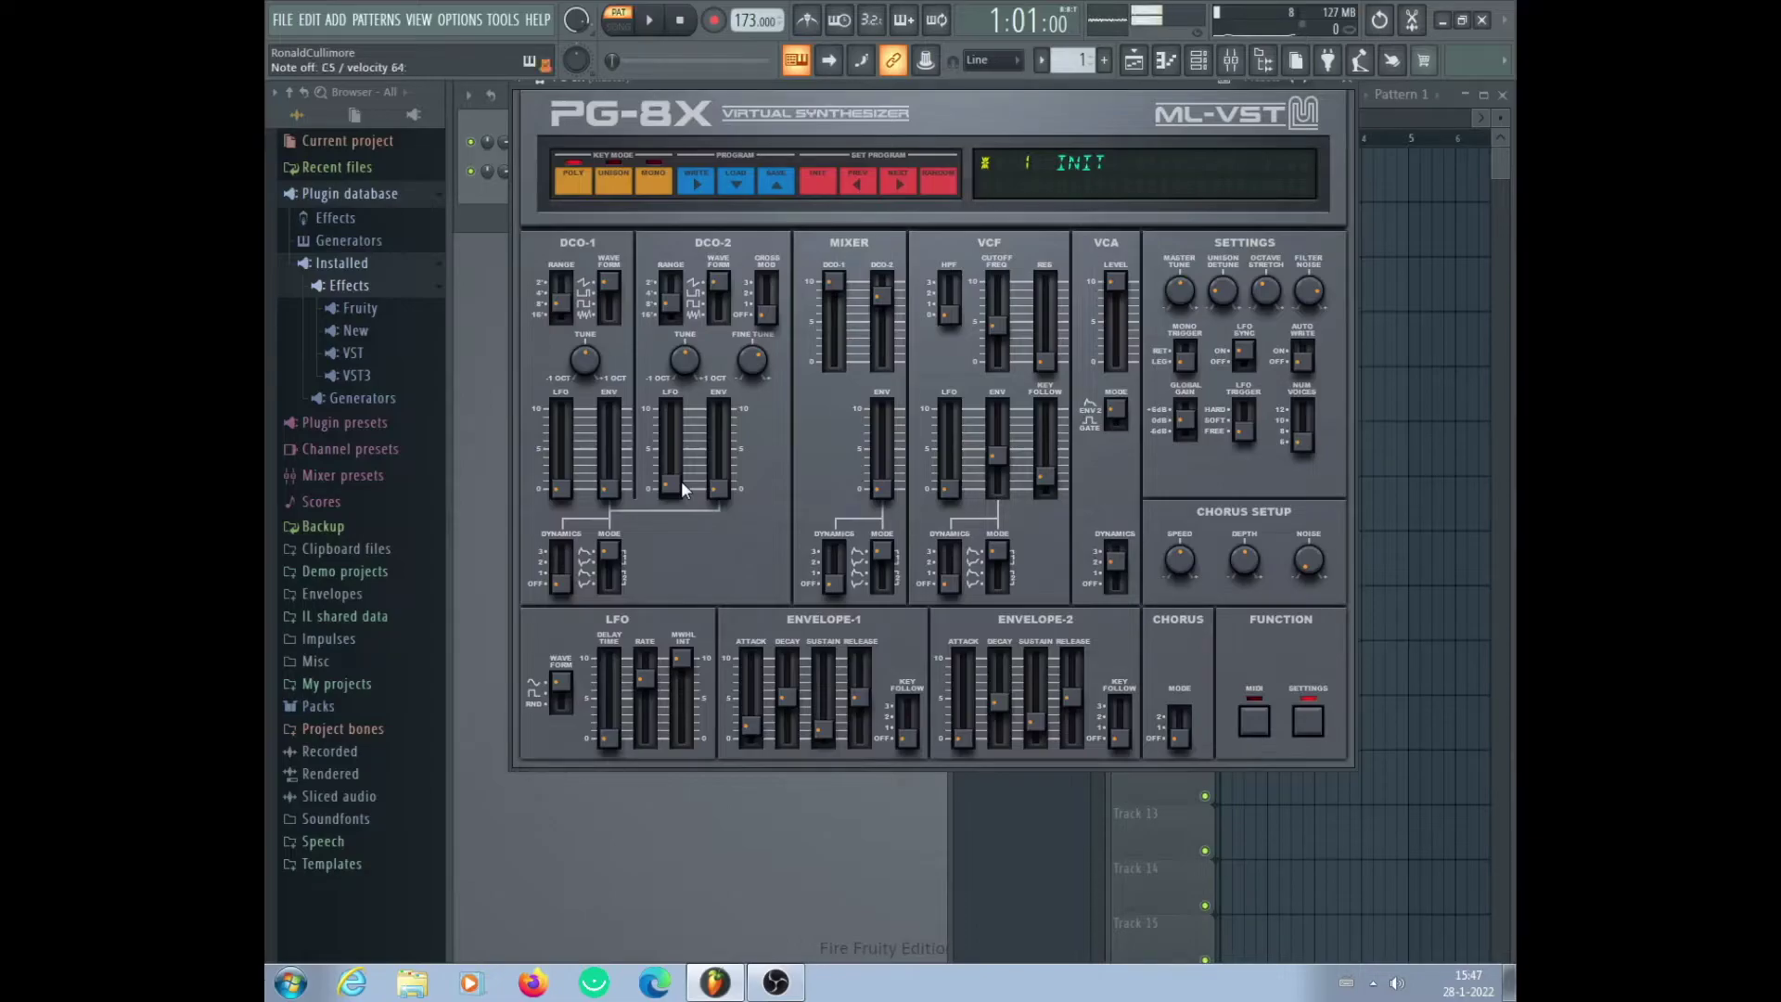
# - Raise the Envelope-2 sustain slightly and set the Envelope-1 key follow to 1
pyautogui.moveTo(1061, 700)
pyautogui.moveTo(1036, 729)
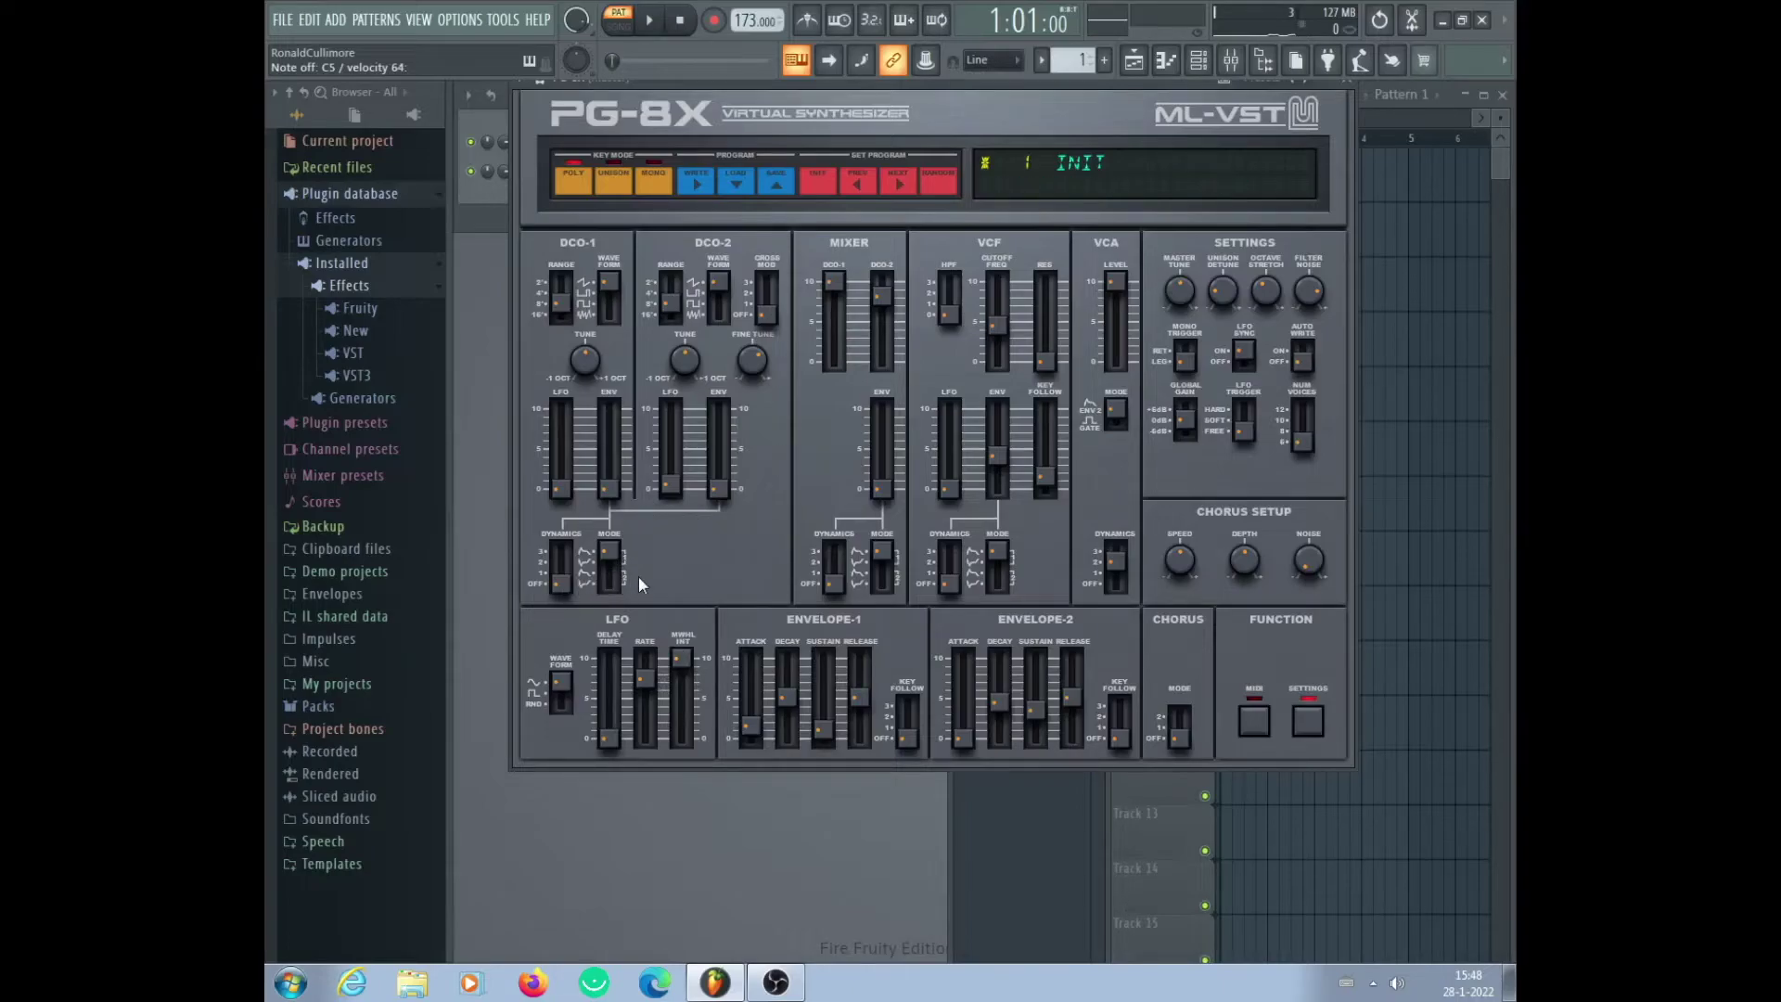
pyautogui.moveTo(907, 741)
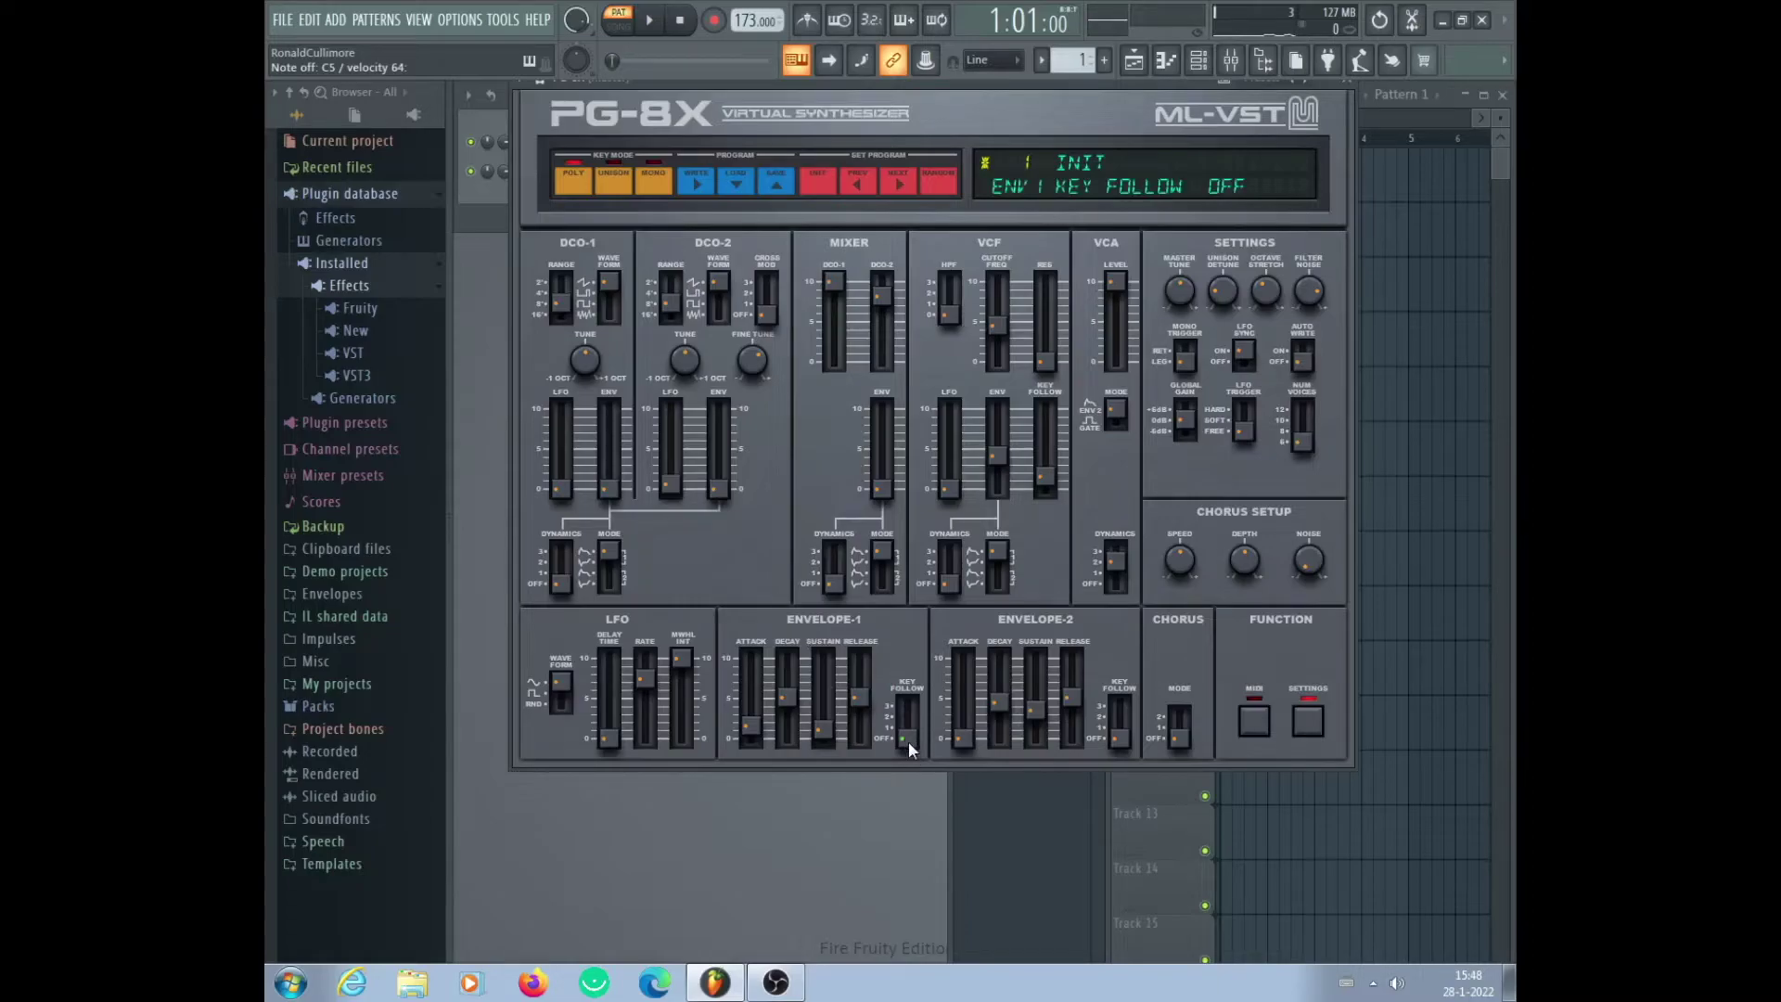
pyautogui.moveTo(682, 361)
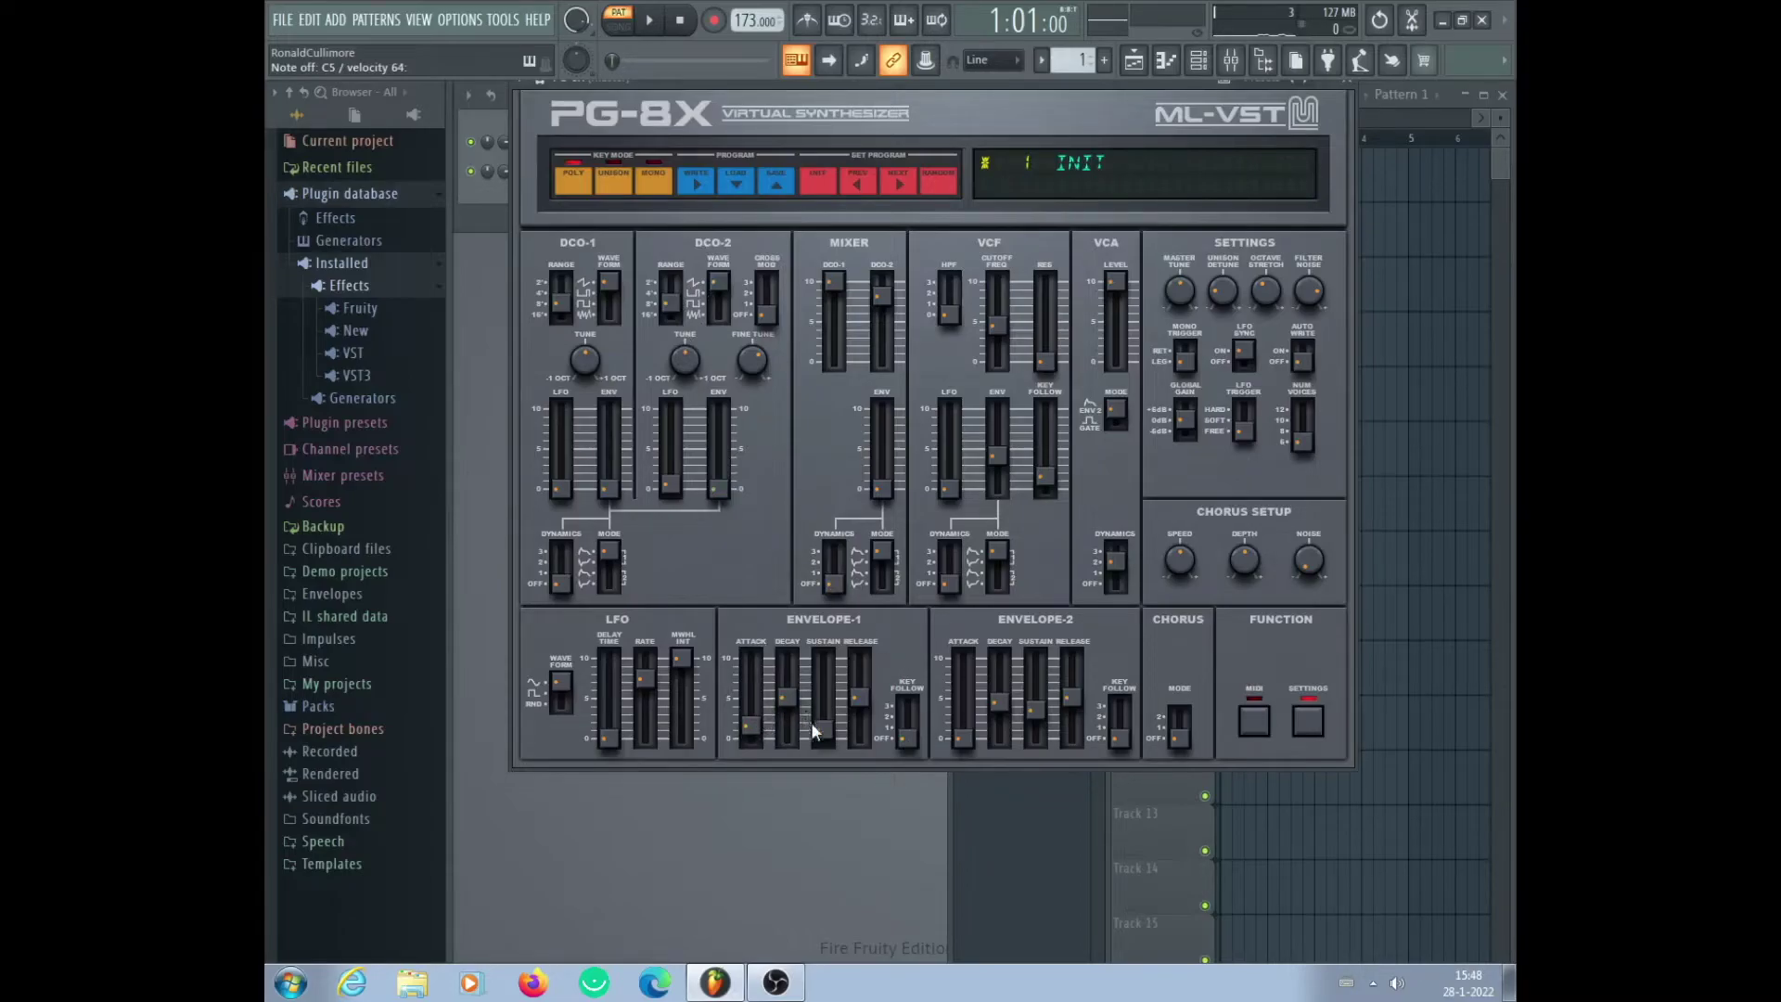
pyautogui.moveTo(858, 702)
pyautogui.moveTo(908, 739); pyautogui.dragTo(910, 721)
pyautogui.moveTo(786, 698)
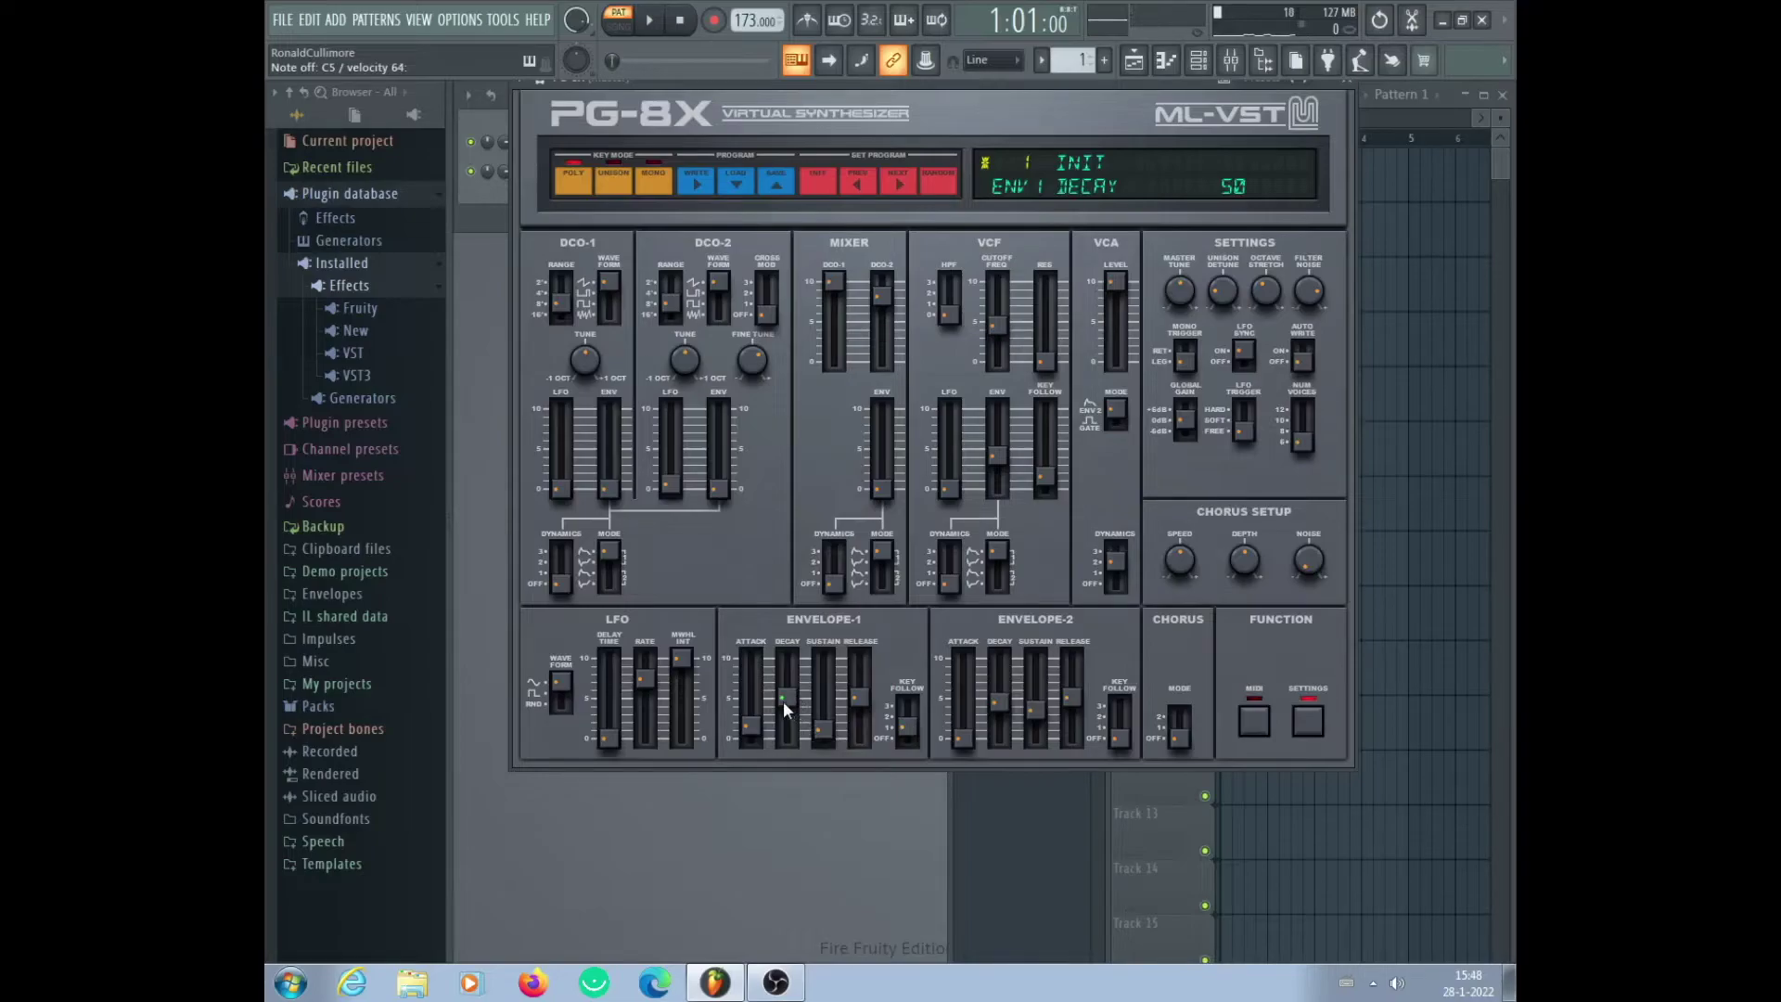
# - Raise the VCF envelope amount slightly and increase the Envelope-1 sustain a little
pyautogui.moveTo(995, 456)
pyautogui.moveTo(996, 457); pyautogui.dragTo(1000, 455)
pyautogui.moveTo(821, 728); pyautogui.dragTo(846, 709)
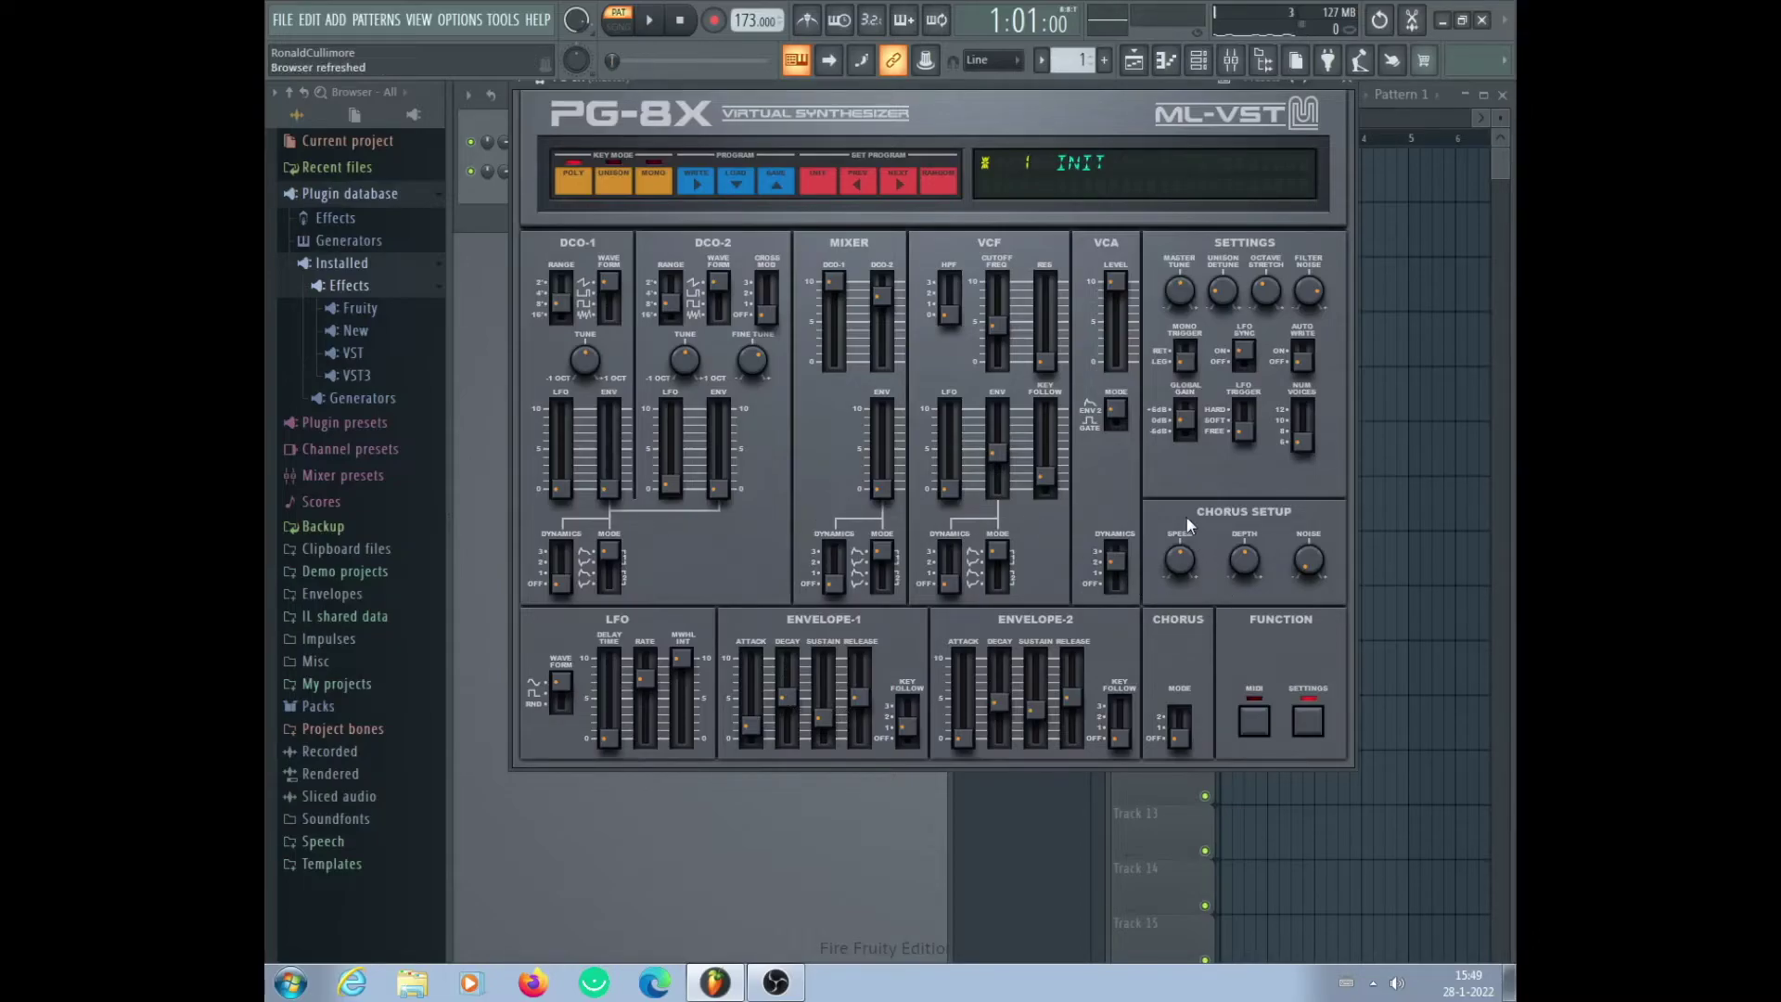
# - Set the DCO-2 range one octave higher, to 4'
pyautogui.click(752, 361)
pyautogui.click(666, 293)
pyautogui.click(670, 303)
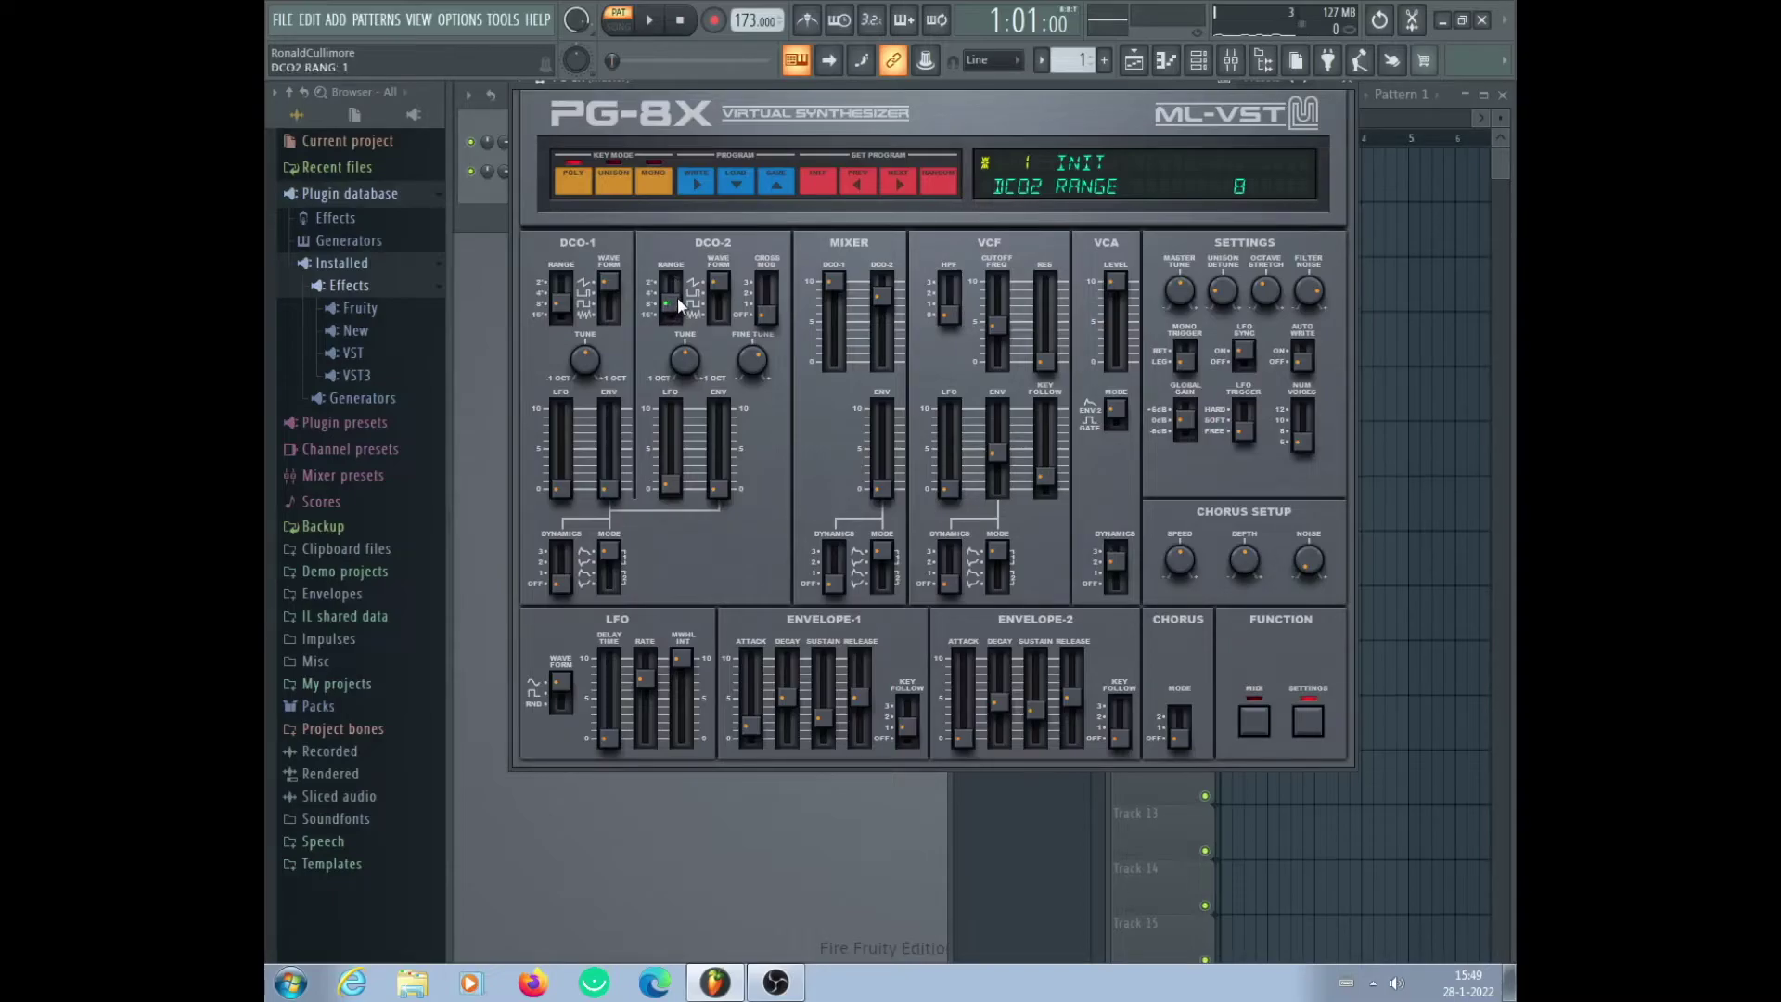
# - Set the DCO-2 level in the mixer to 75 and raise the VCF resonance slightly
pyautogui.click(882, 288)
pyautogui.moveTo(886, 302); pyautogui.dragTo(876, 305)
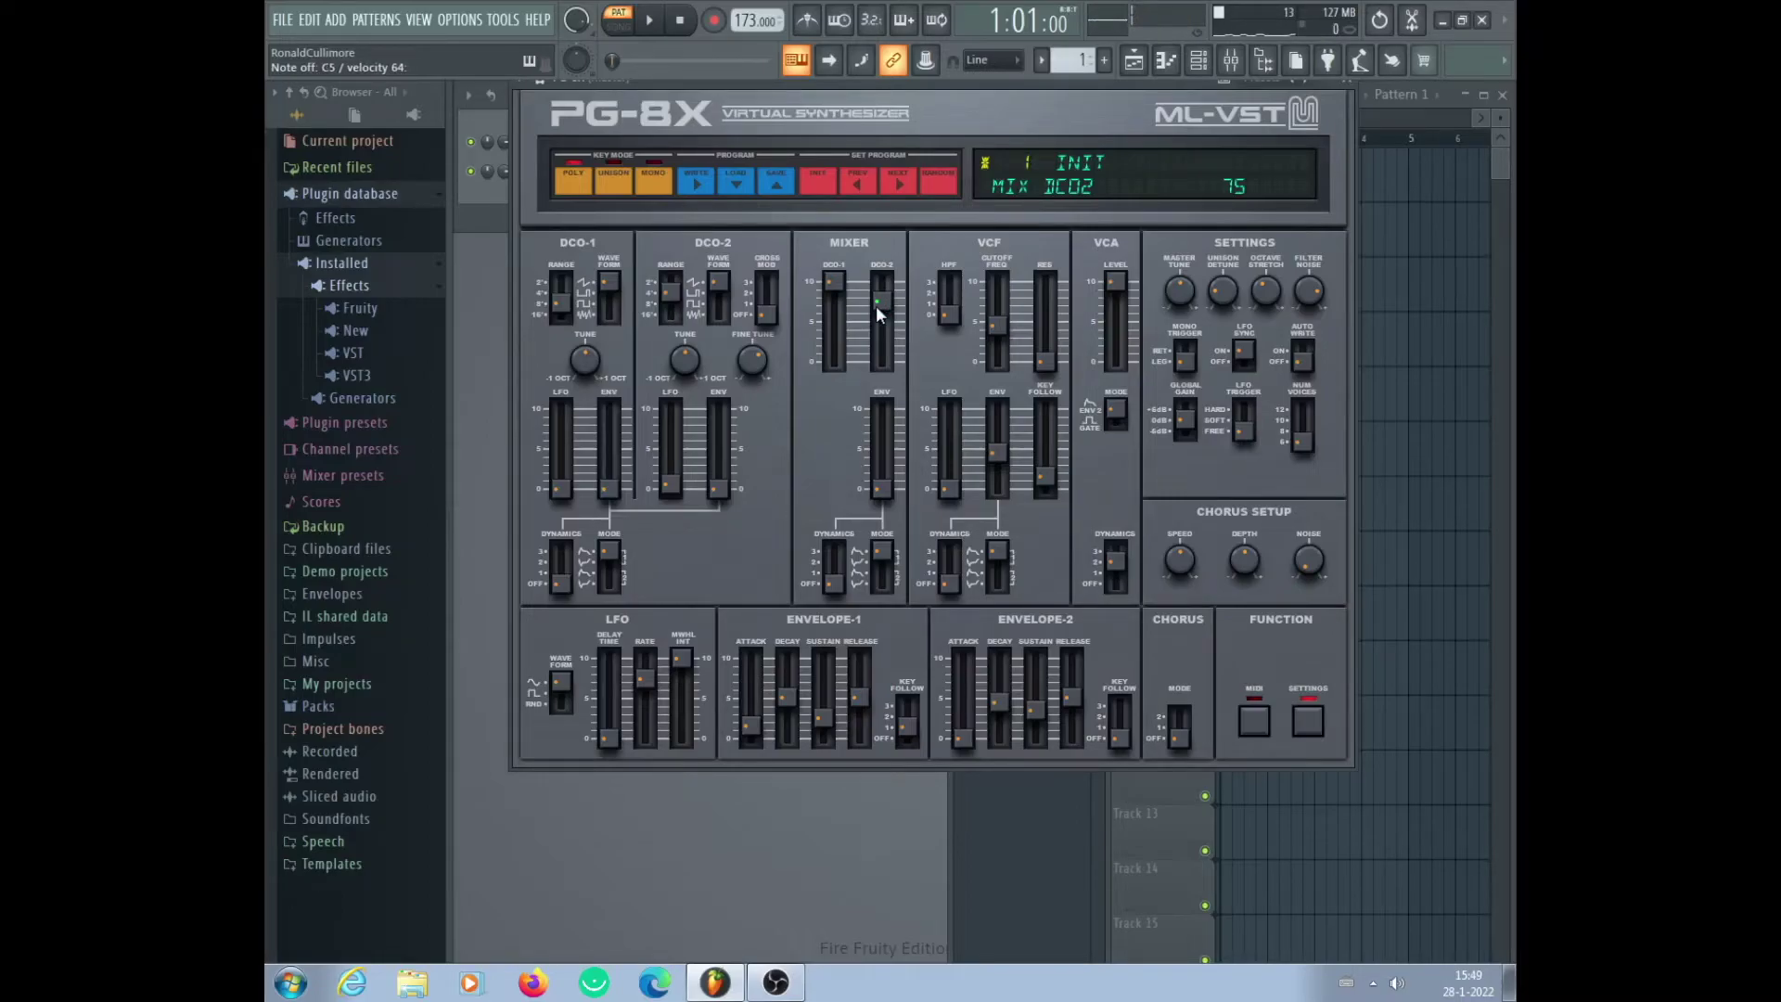
pyautogui.moveTo(1041, 364); pyautogui.dragTo(1064, 353)
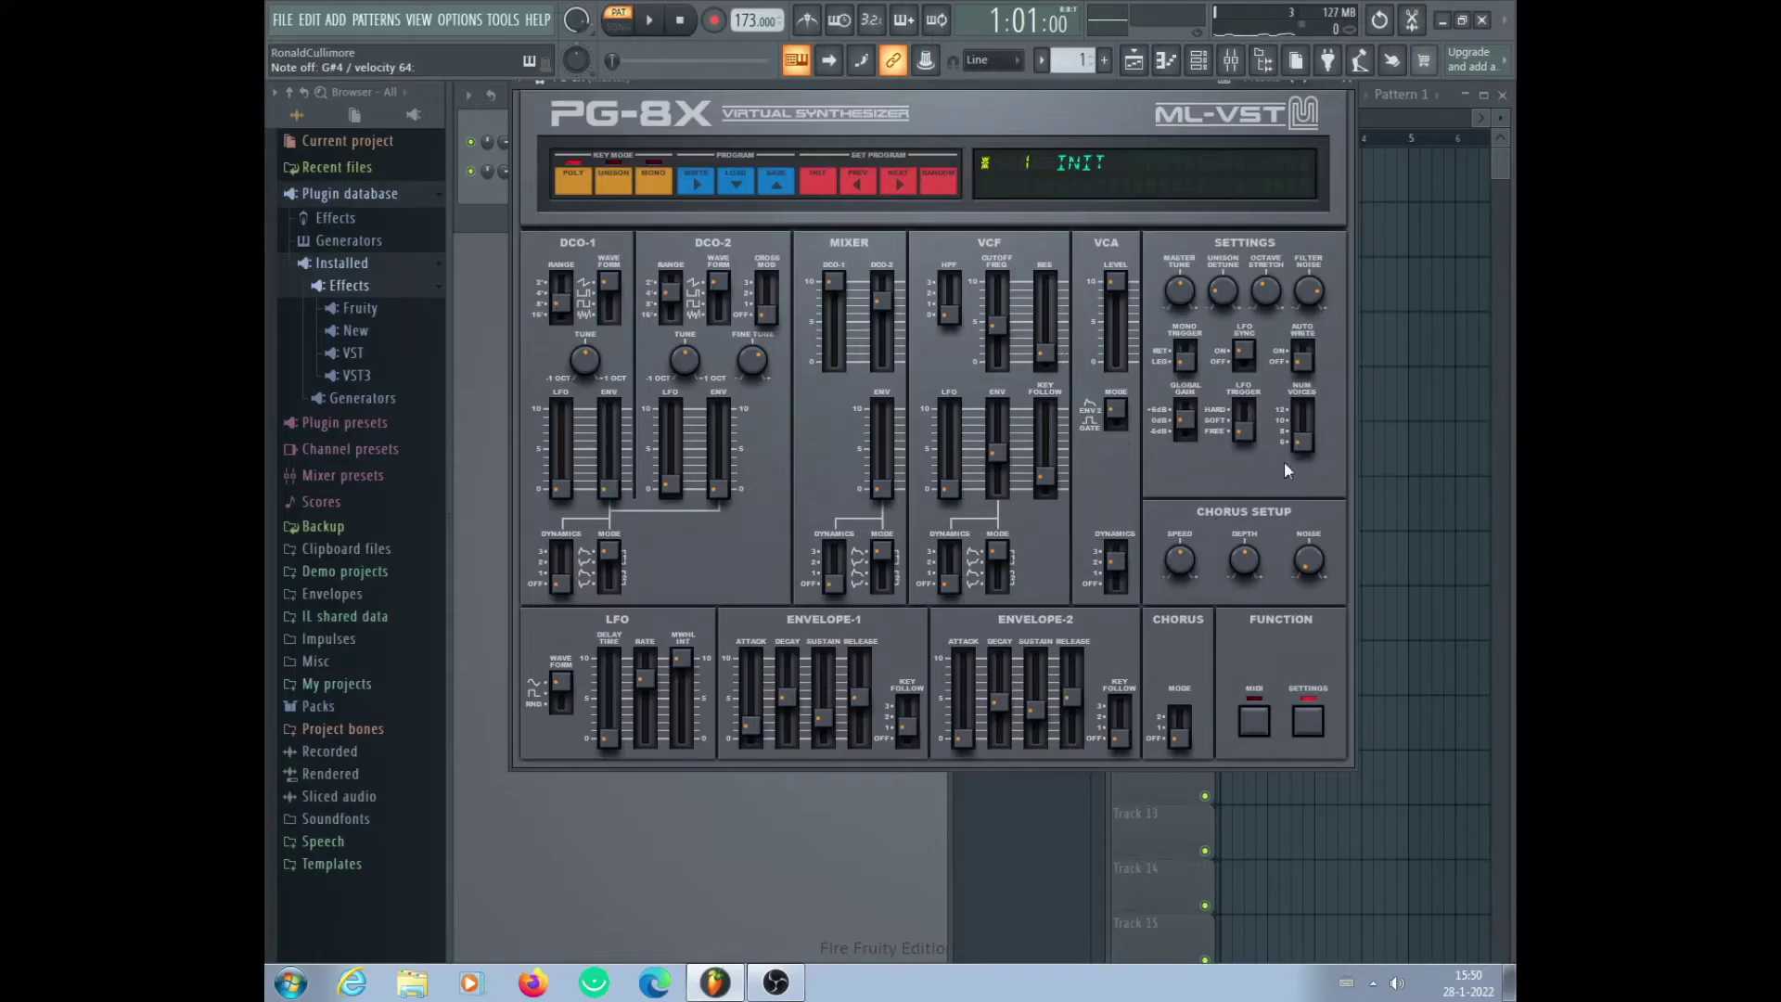
# - Hide the synthesizer's settings to show the aftertouch and portamento controls, and set the chorus mode to 1
pyautogui.moveTo(1249, 436)
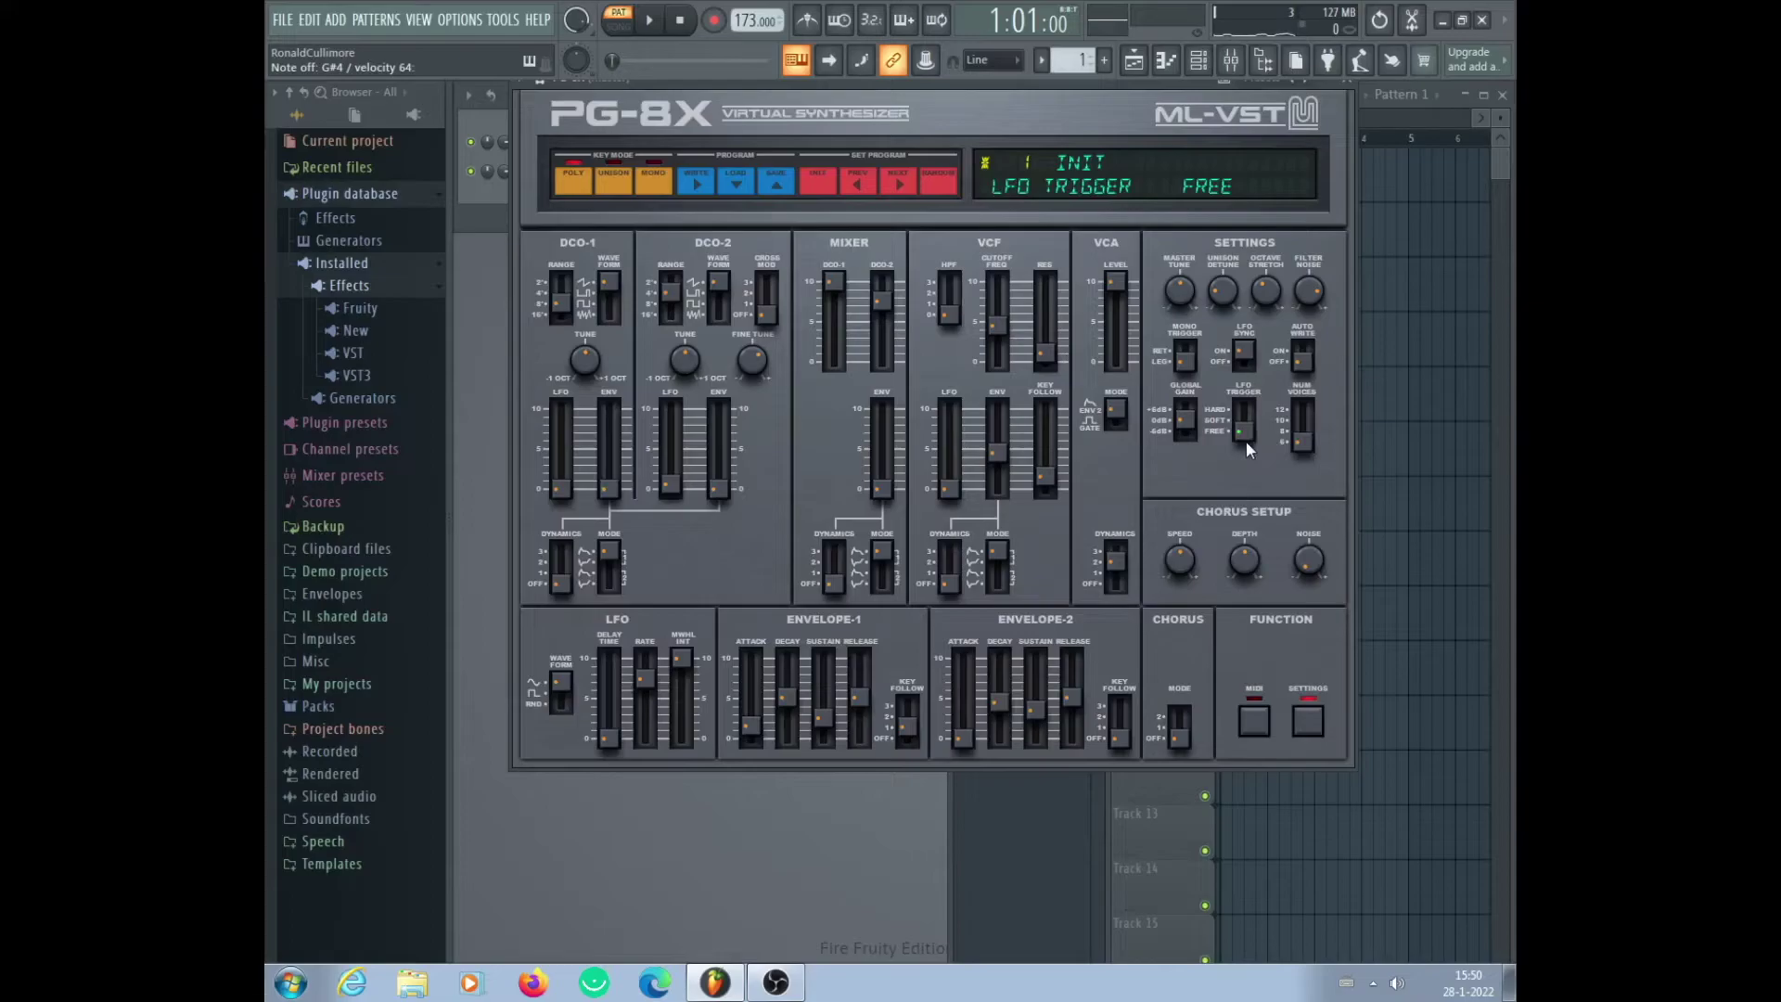
pyautogui.click(1310, 715)
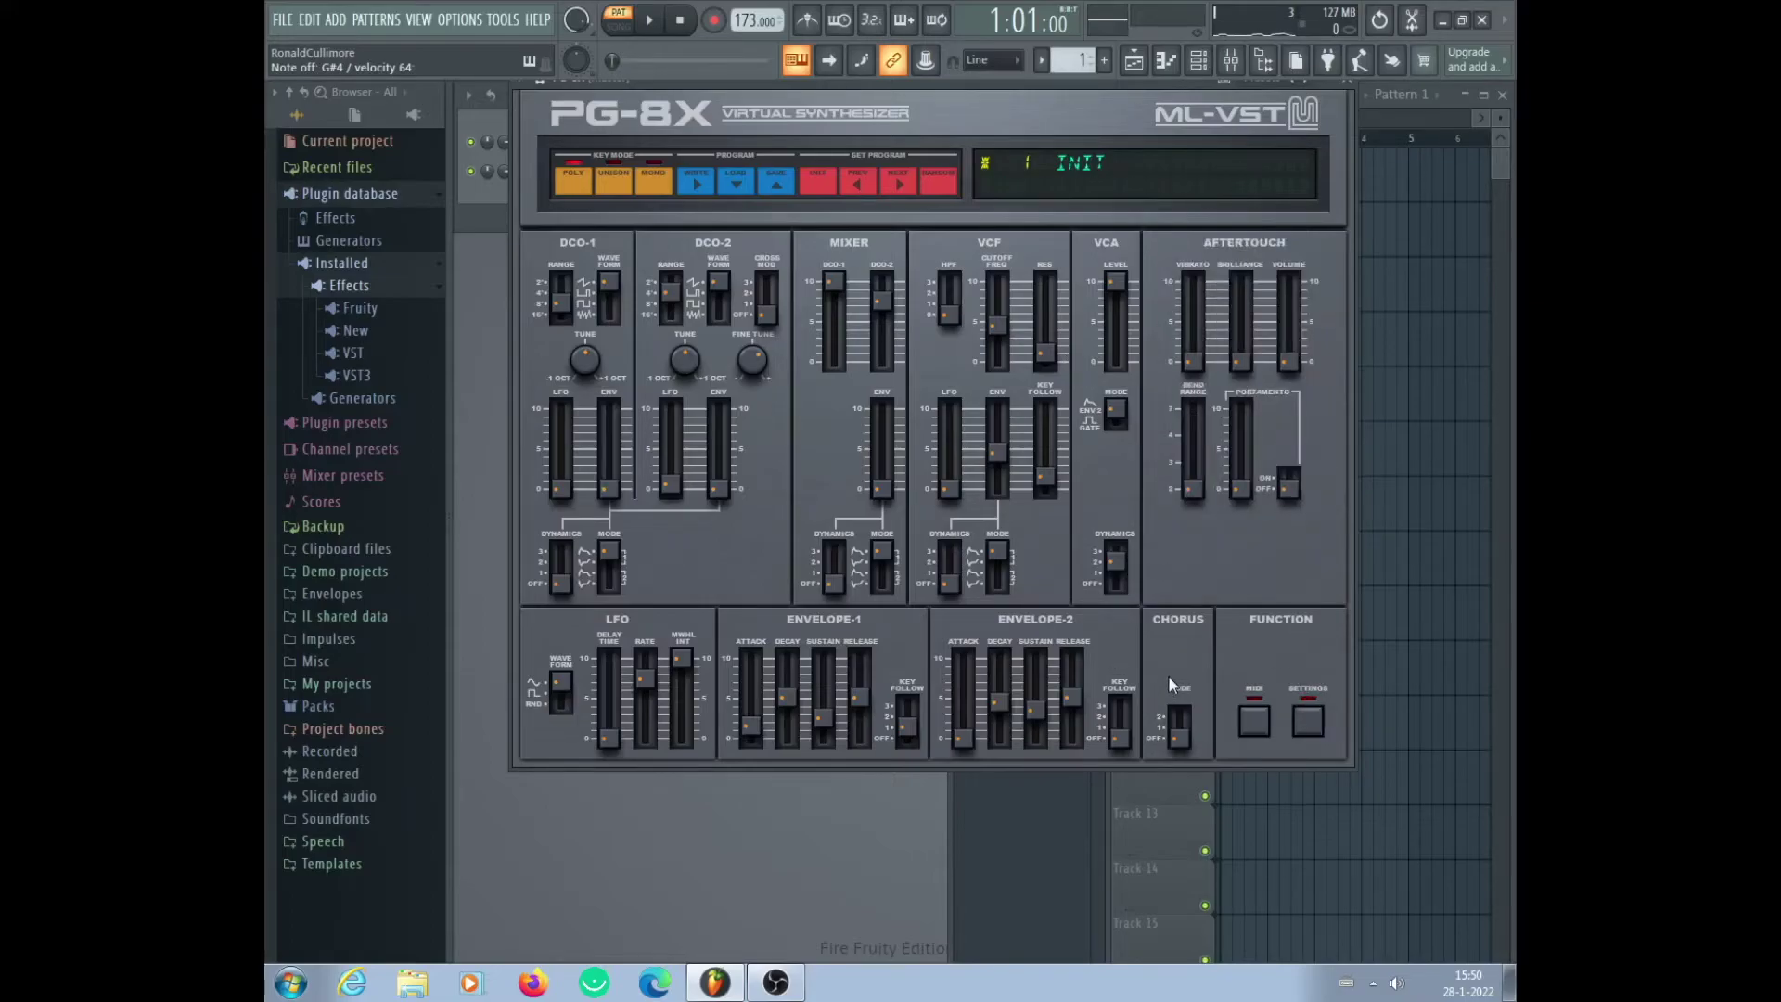
pyautogui.moveTo(1184, 745)
pyautogui.click(1182, 734)
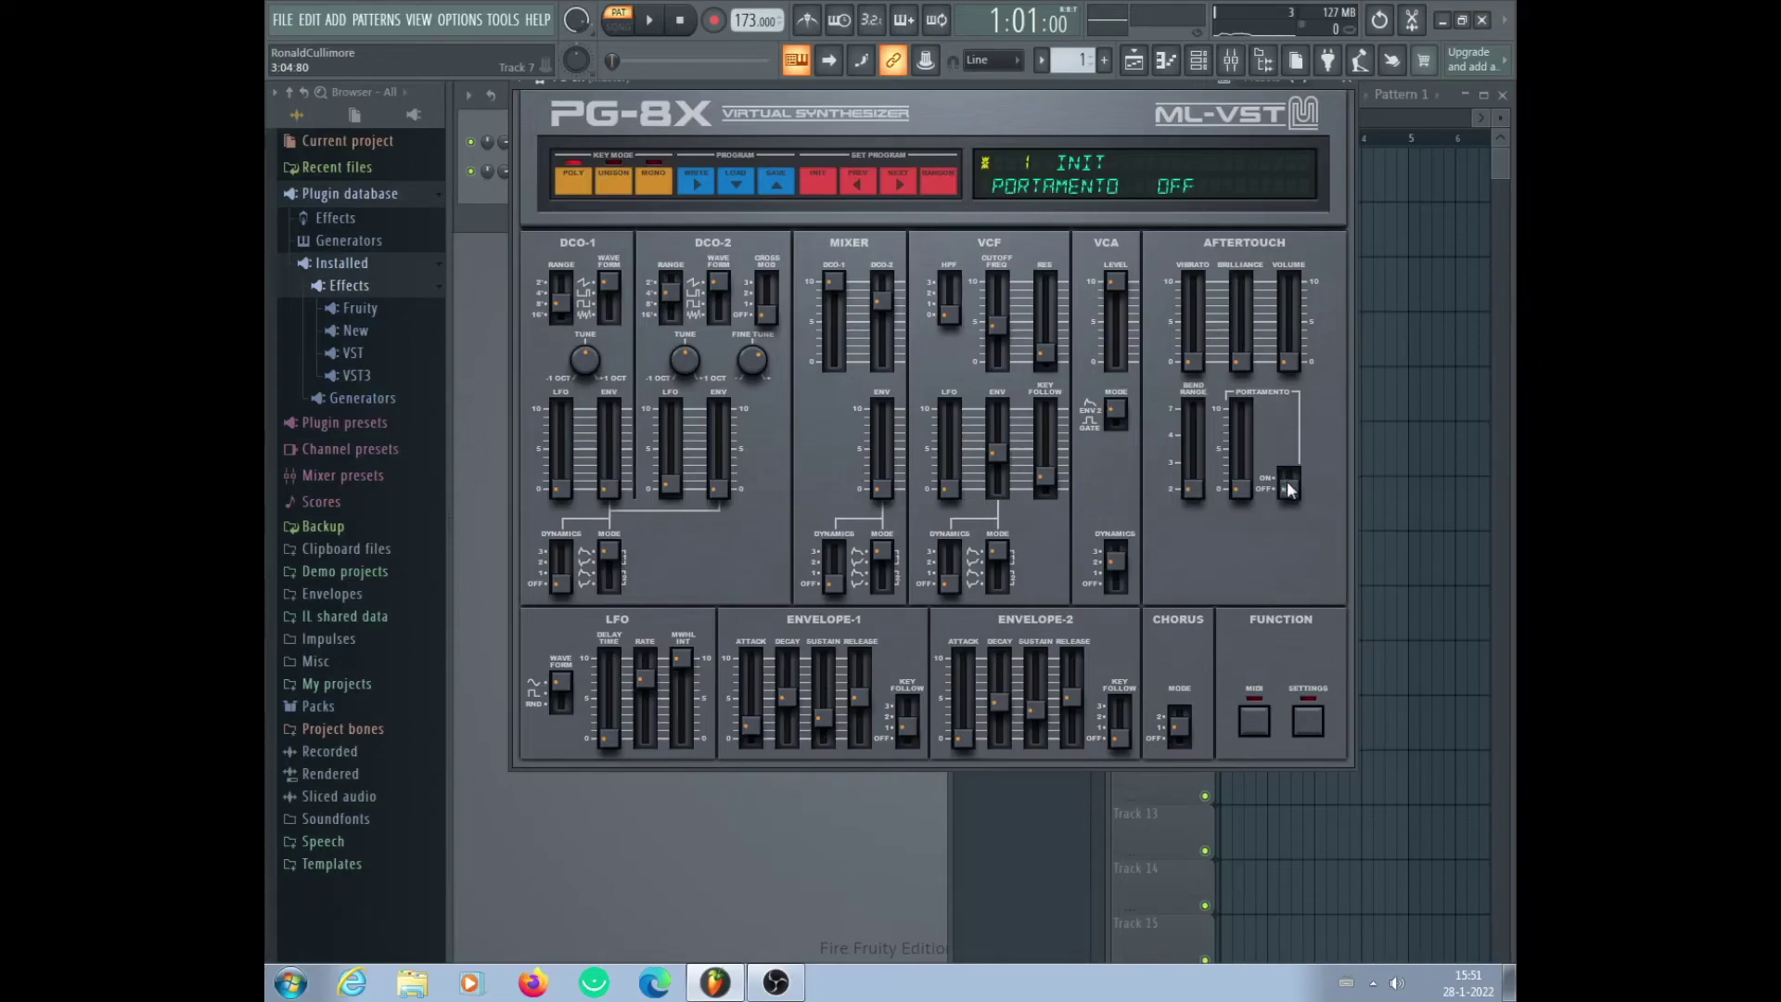
# - Turn portamento on and raise the portamento time to roughly a third of its range
pyautogui.moveTo(1296, 494); pyautogui.dragTo(1295, 453)
pyautogui.moveTo(1248, 479)
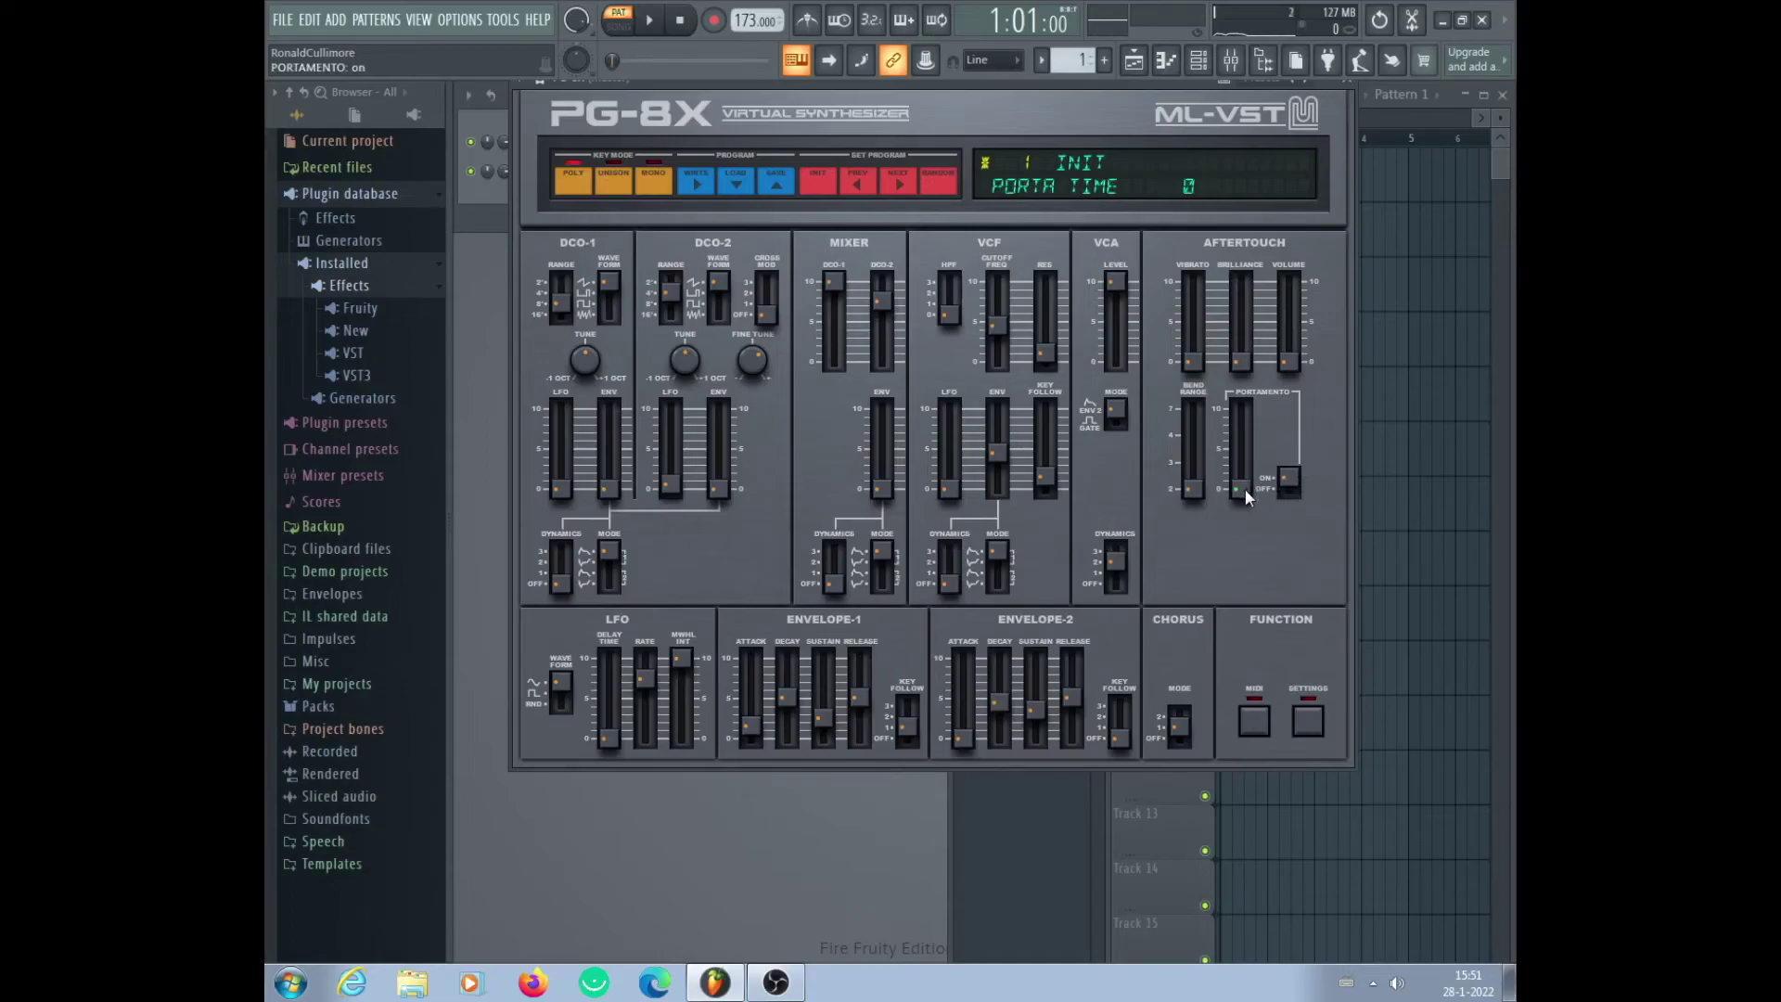
pyautogui.moveTo(1246, 489); pyautogui.dragTo(1255, 449)
pyautogui.moveTo(1196, 408)
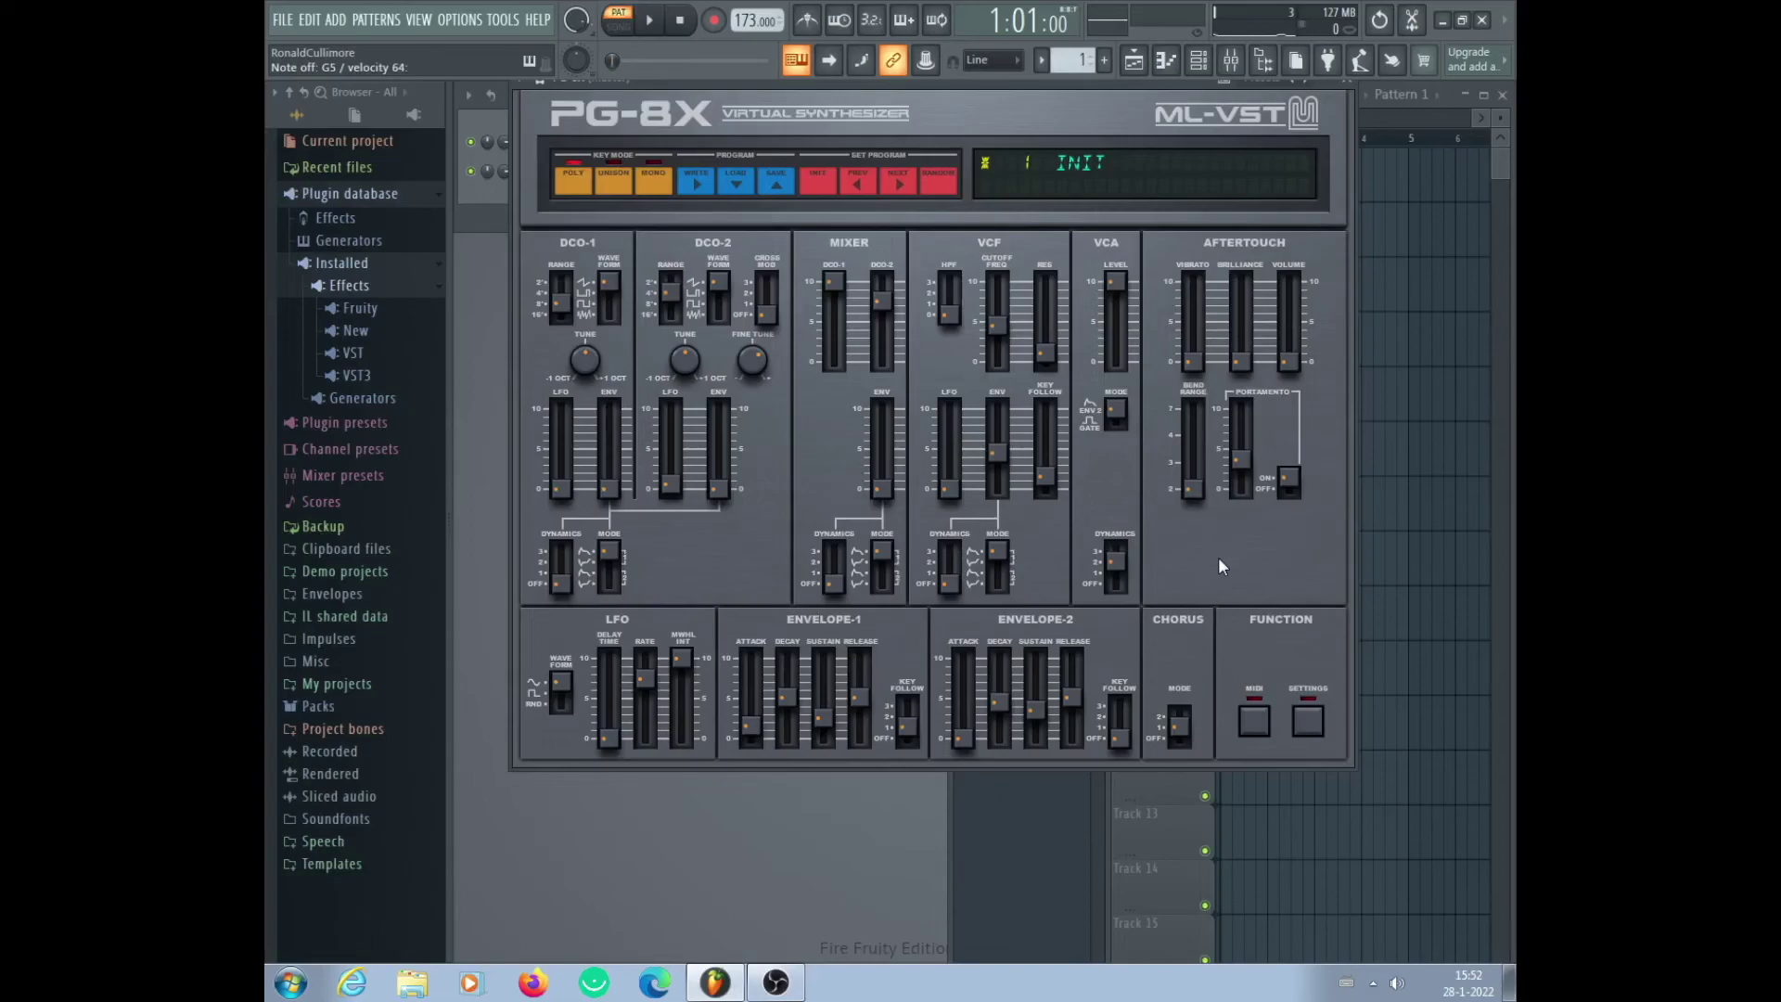
# - Play a short run of test notes to audition the patch with portamento and chorus
pyautogui.press('b')
pyautogui.press('3')
pyautogui.press('r')
pyautogui.press('3')
pyautogui.press('w')
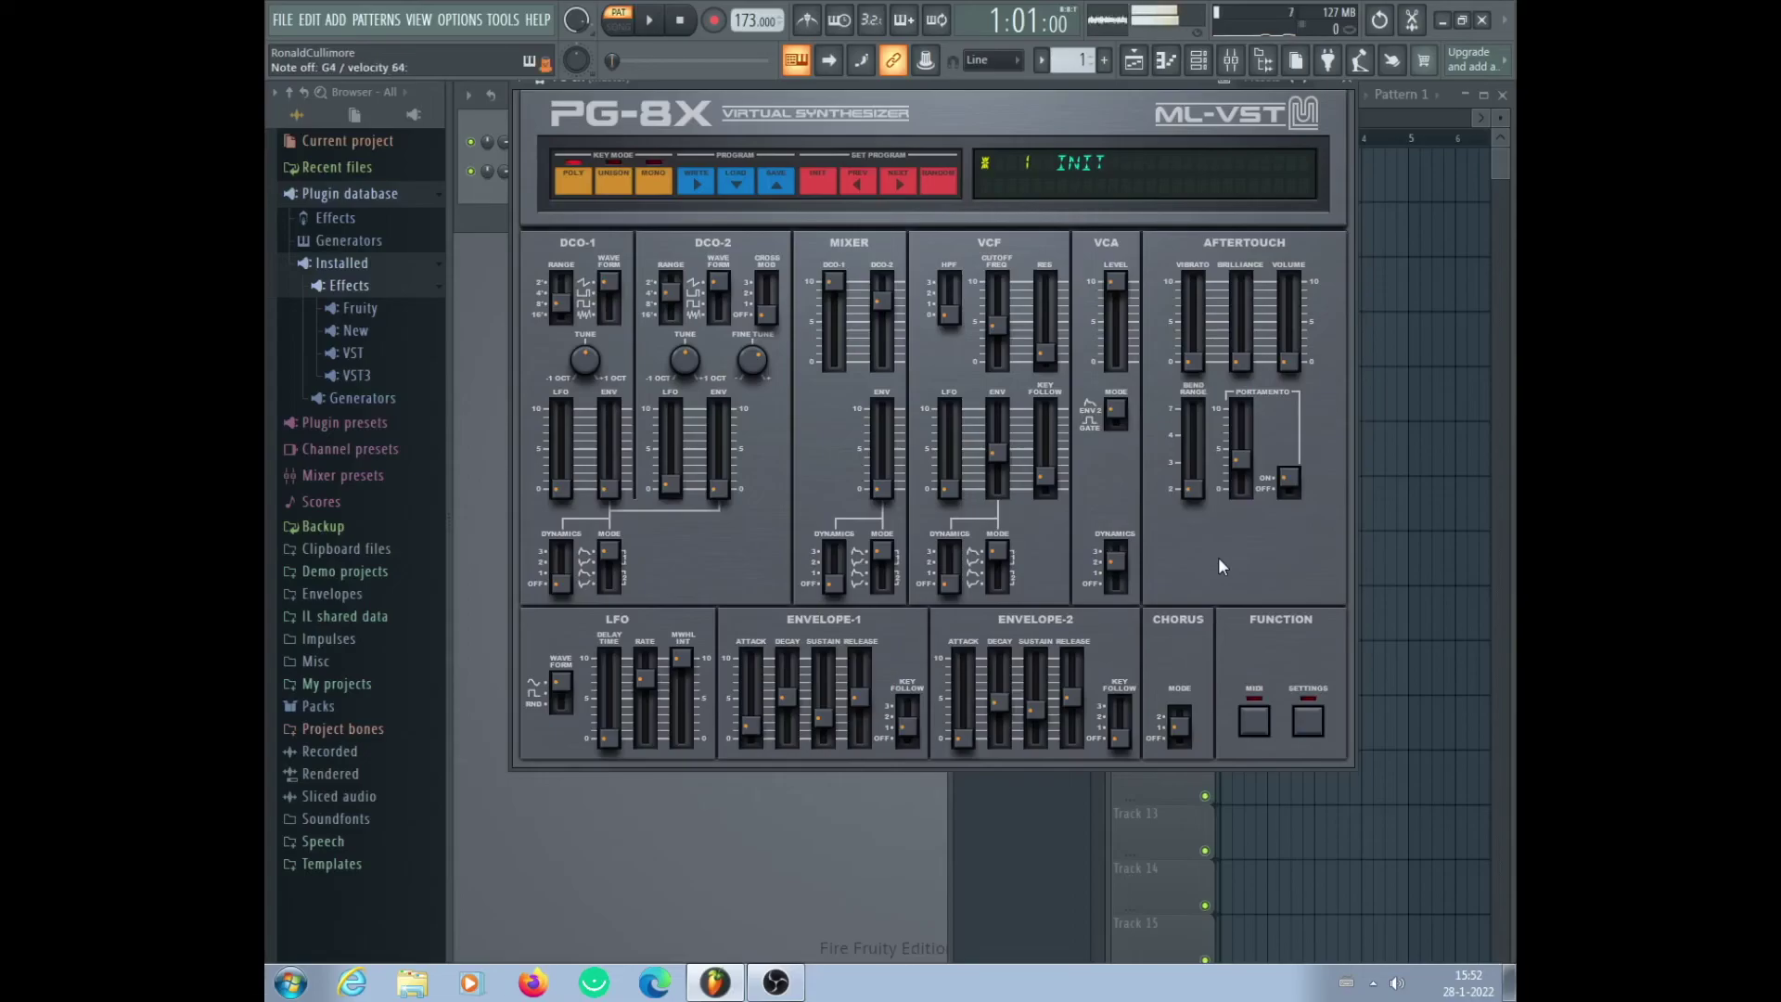
pyautogui.press('r')
pyautogui.press('b')
pyautogui.press('b')
pyautogui.press('b')
pyautogui.press('r')
pyautogui.press('3')
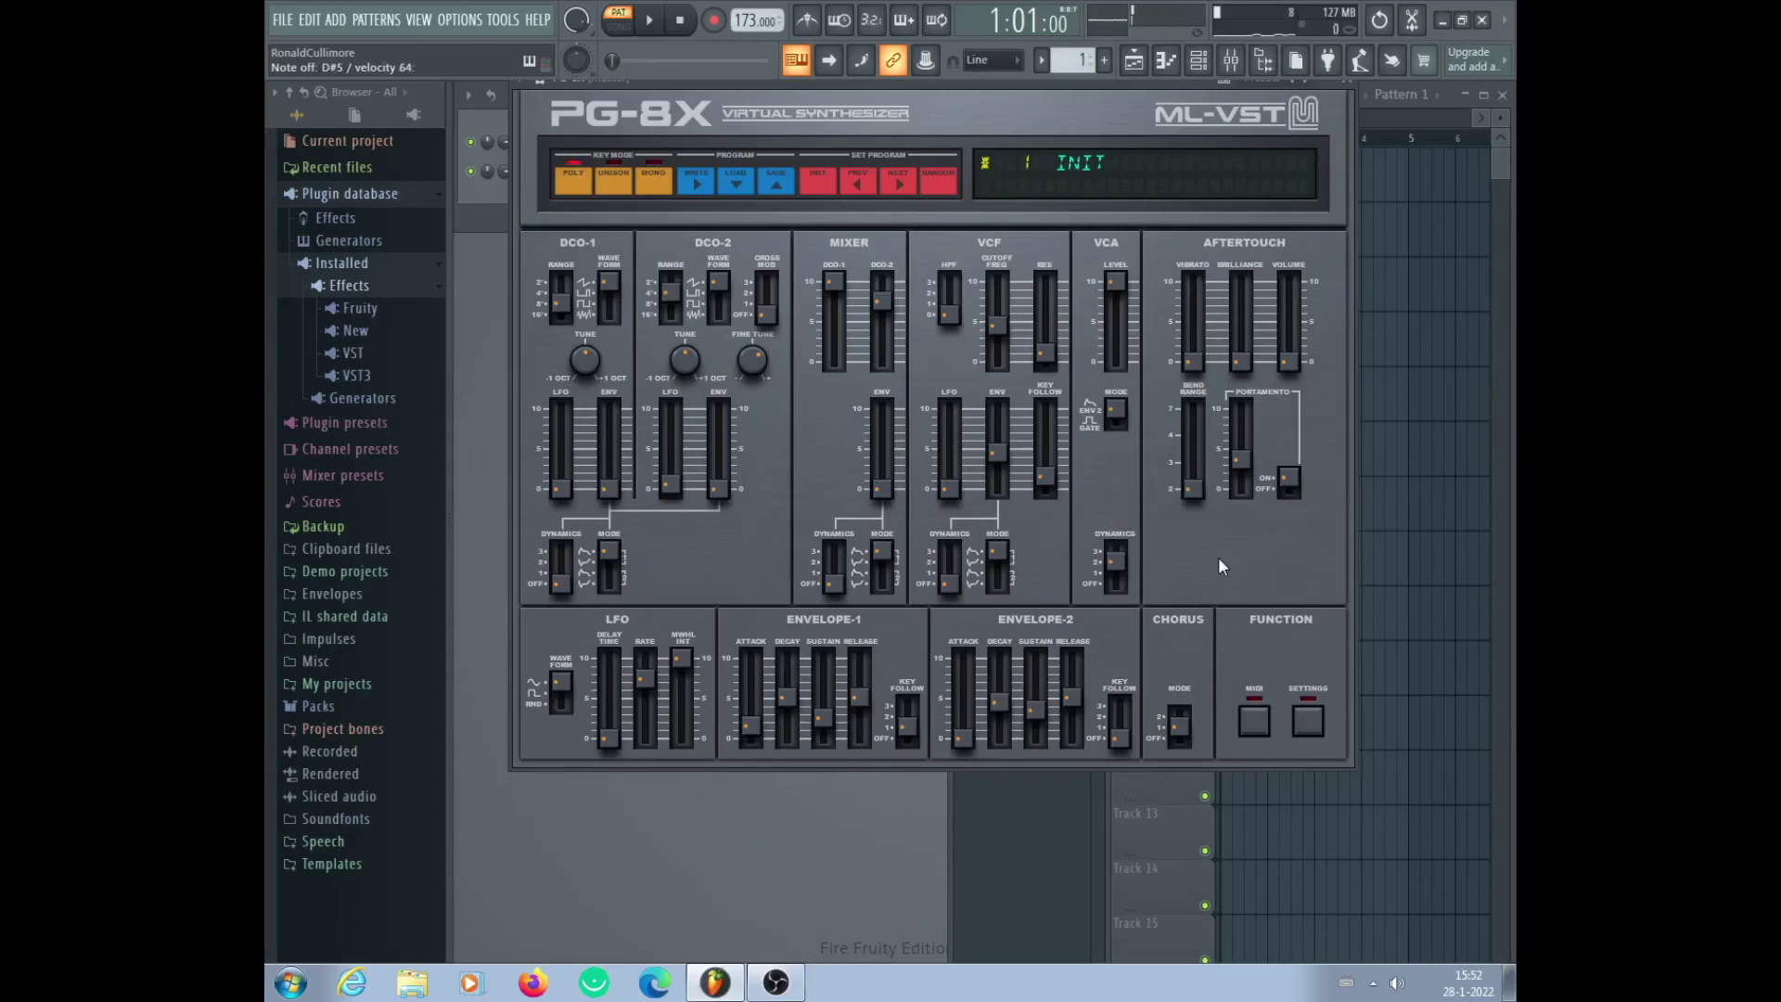